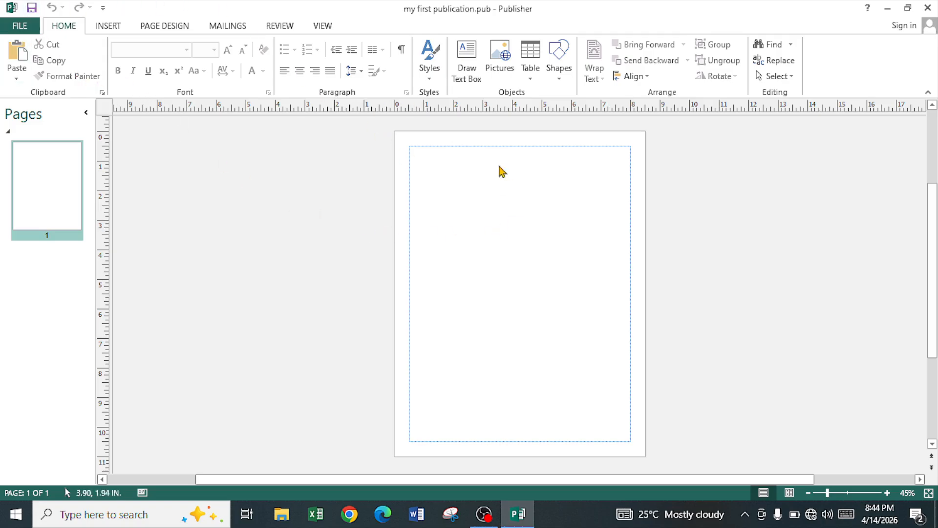
Draw a text box about 3.98 x 4.23 in at the page's upper-left margin and fill it with the Samsung Electronics marketing mix paragraph.
{"action": "left_click", "coordinate": [465, 73]}
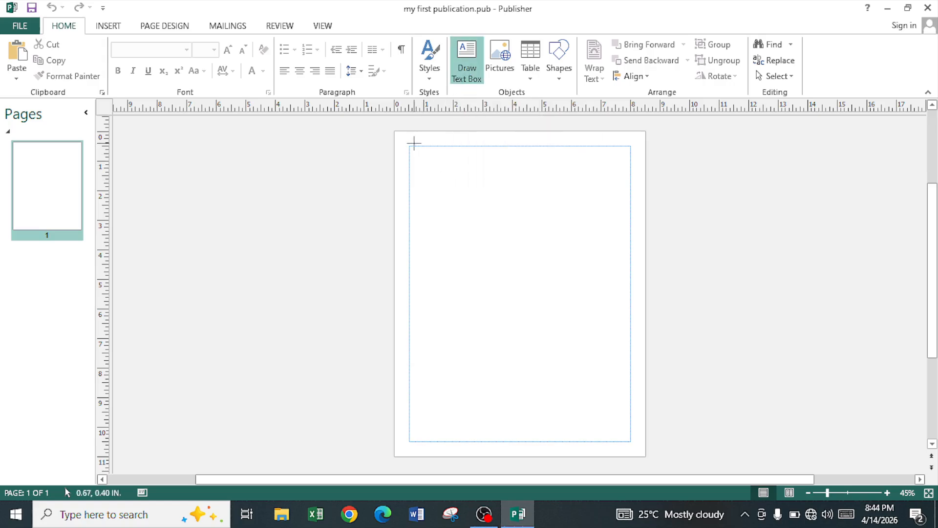
{"action": "mouse_move", "coordinate": [411, 146]}
{"action": "left_mouse_down"}
{"action": "mouse_move", "coordinate": [503, 291]}
{"action": "mouse_move", "coordinate": [531, 276]}
{"action": "left_mouse_up"}
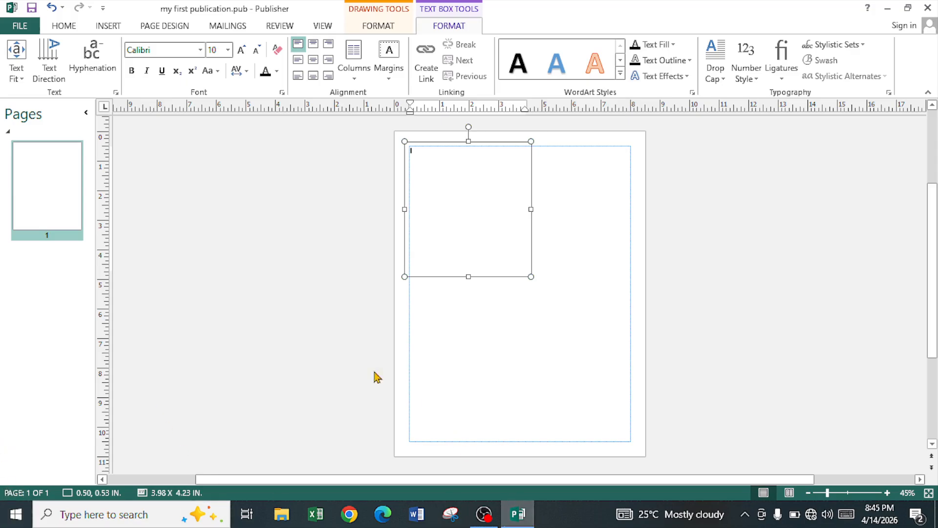
{"action": "left_click", "coordinate": [64, 29]}
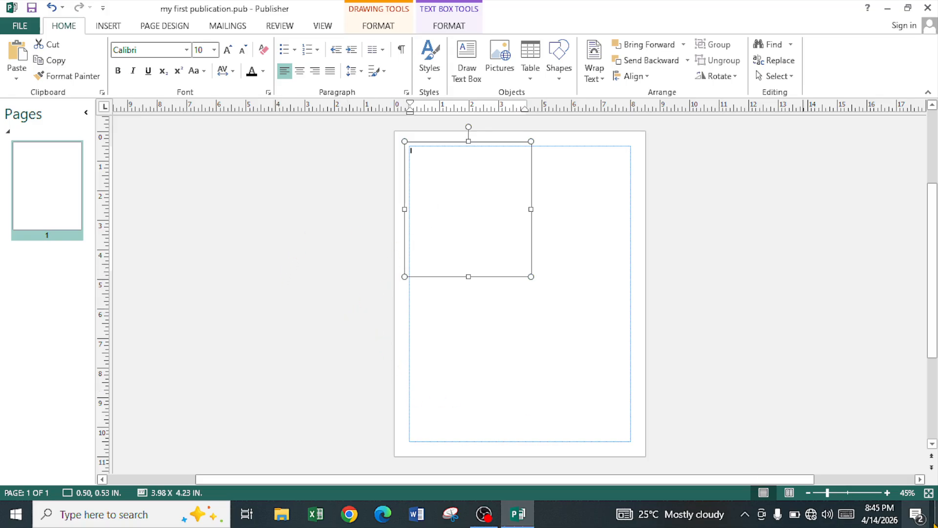
{"action": "type", "text": "Samsung Electronics' marketing mix (4Ps) takes advantage of a vast array of product lines, extensive distribution channels, and diverse promotion, while utilizing a multi-tiered pricing strategy. Samsung's marketing mix indicates how the company matches its business activities to global market conditions. This analysis provides insights into how the firm effectively addresses the competitive landscape through appropriate products, distribution, promotion, and pricing."}
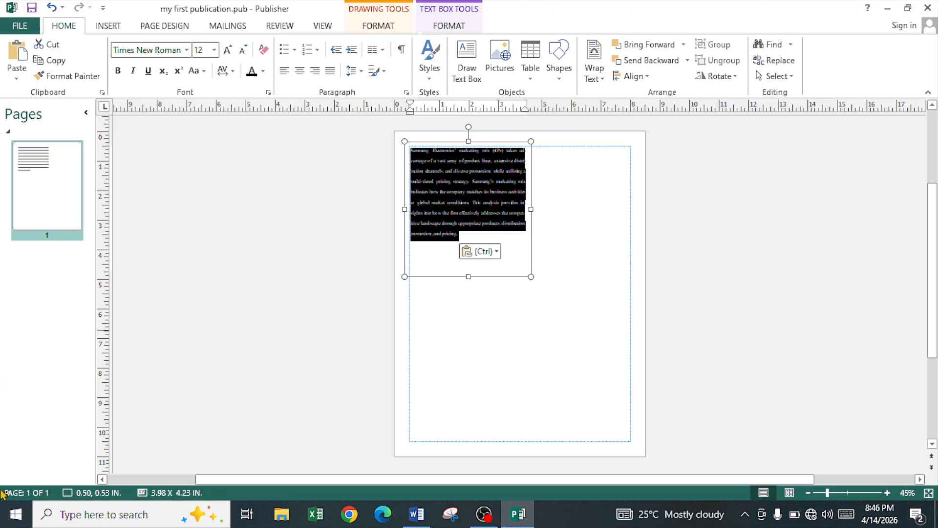
Make the whole Samsung paragraph bold and enlarge its text to 16 pt.
{"action": "left_click", "coordinate": [432, 193]}
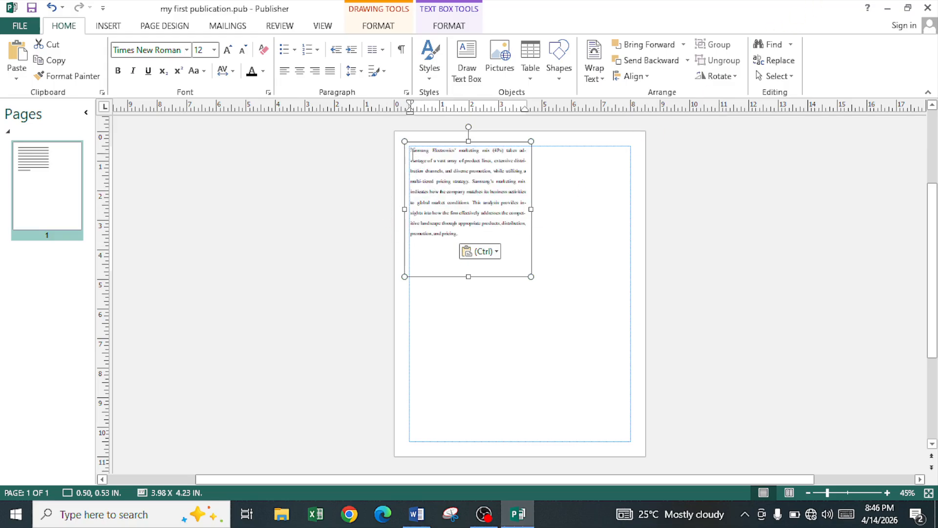
{"action": "left_click_drag", "start_coordinate": [412, 151], "coordinate": [458, 234]}
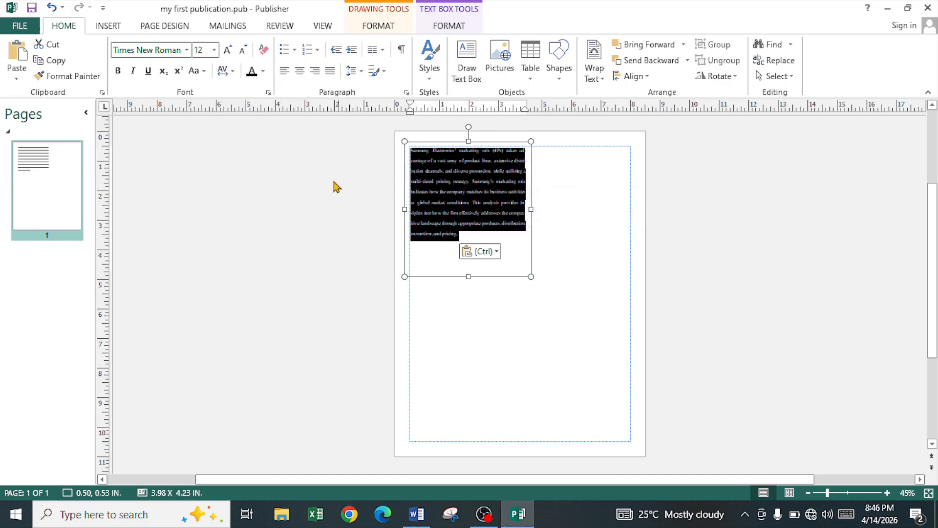
{"action": "left_click", "coordinate": [119, 71]}
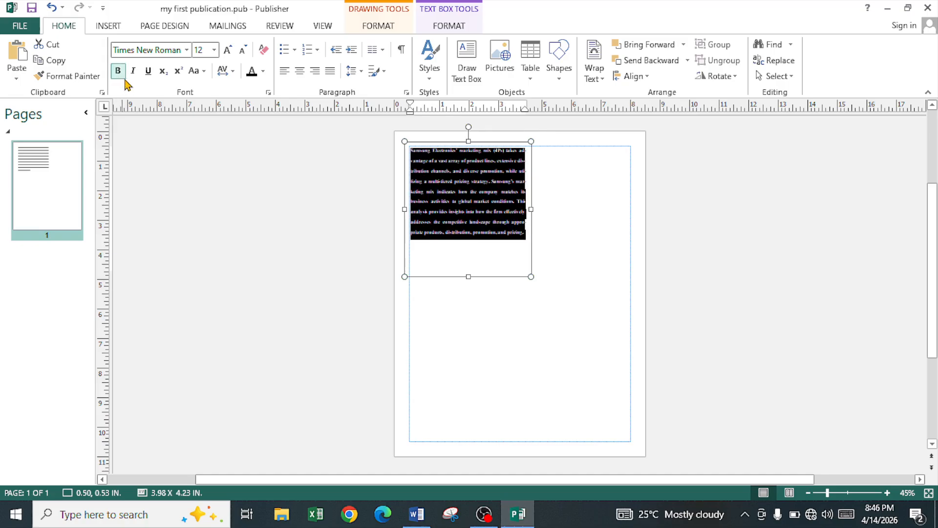
{"action": "left_click", "coordinate": [227, 53]}
{"action": "left_click", "coordinate": [226, 53]}
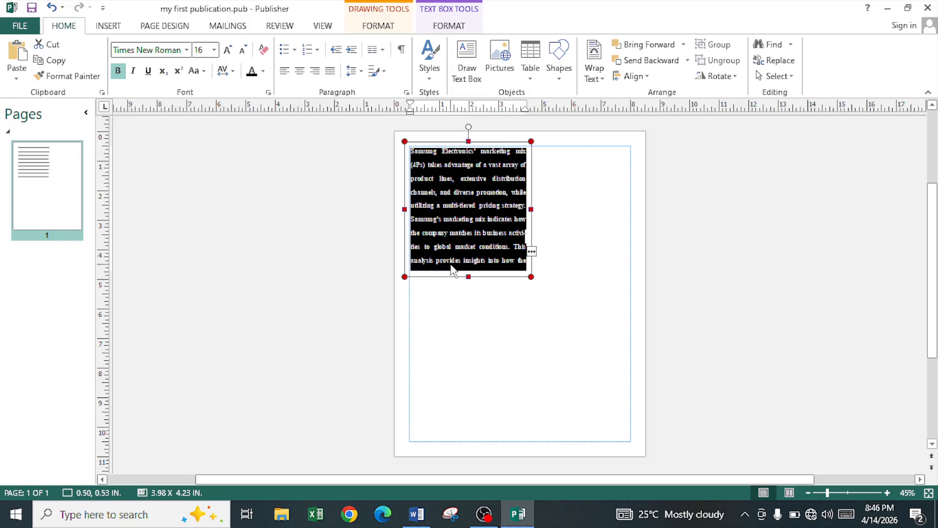
{"action": "left_click", "coordinate": [456, 251]}
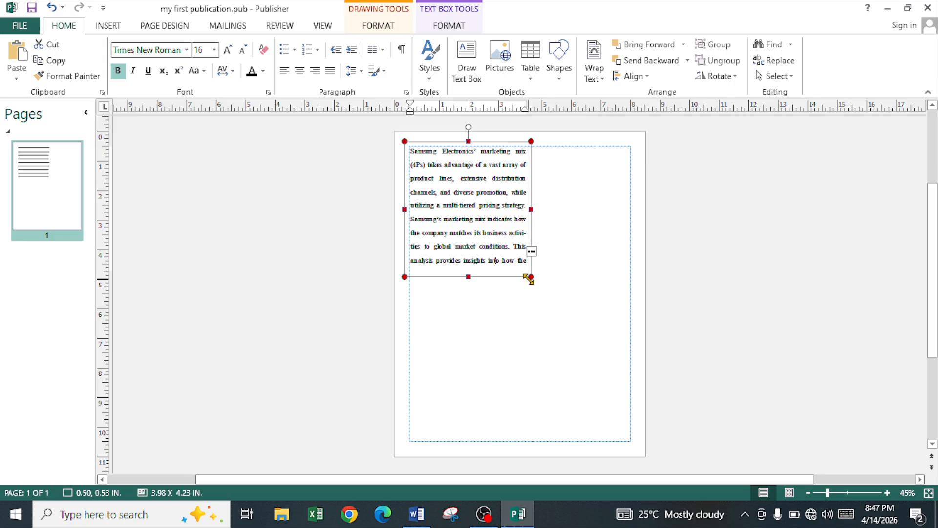
Shrink the text box to about 3.39 x 2.69 in and flow its overflow text into a new linked text box on the page's right half.
{"action": "left_click_drag", "start_coordinate": [530, 278], "coordinate": [514, 230]}
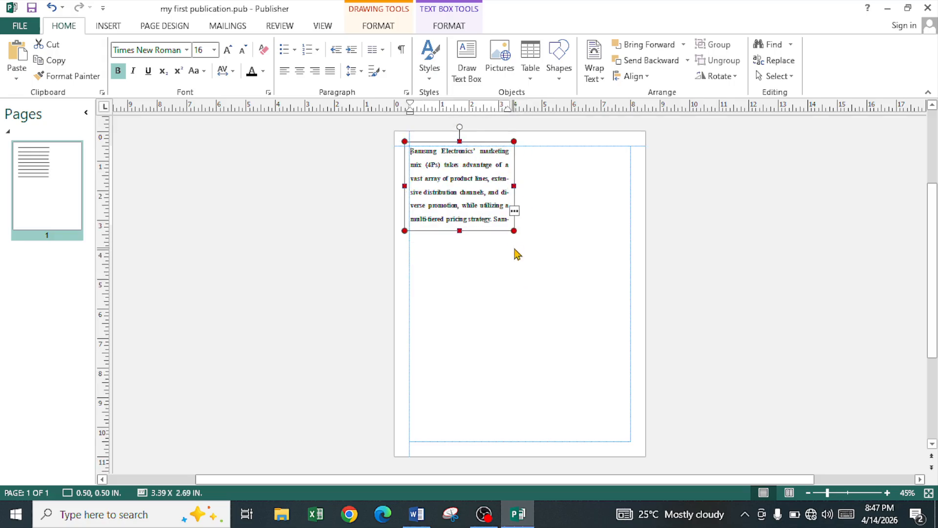
{"action": "left_click", "coordinate": [510, 217]}
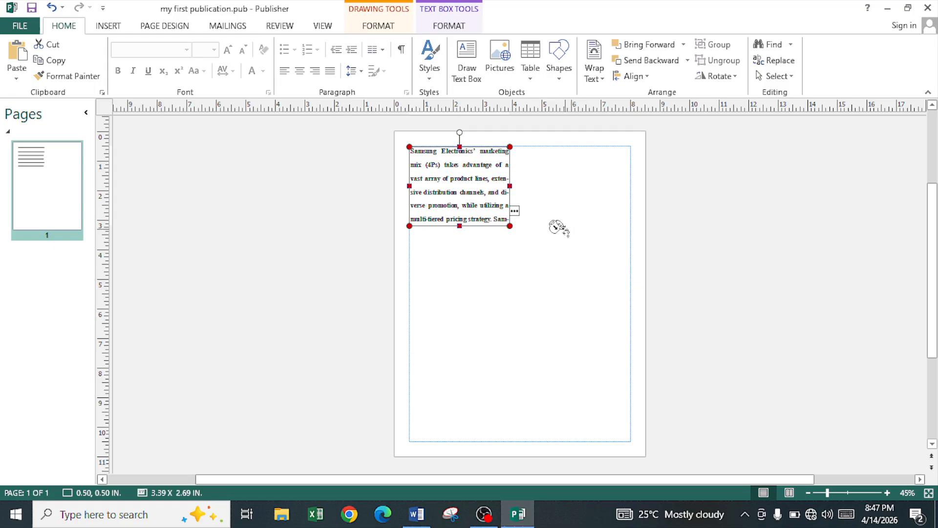
{"action": "left_click", "coordinate": [544, 222]}
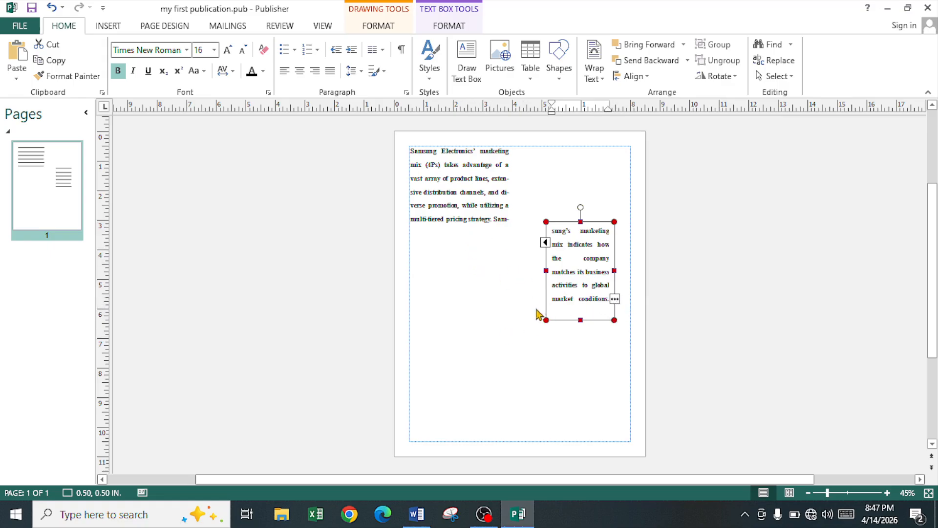
Flow the remaining overflow text into two more linked text boxes on the lower page and select the entire linked text.
{"action": "left_click", "coordinate": [615, 299]}
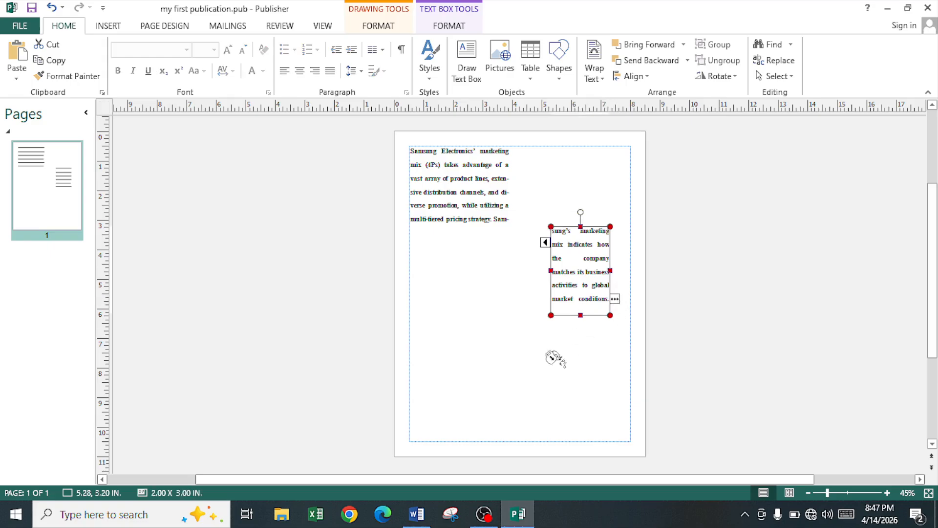
{"action": "left_click", "coordinate": [499, 332]}
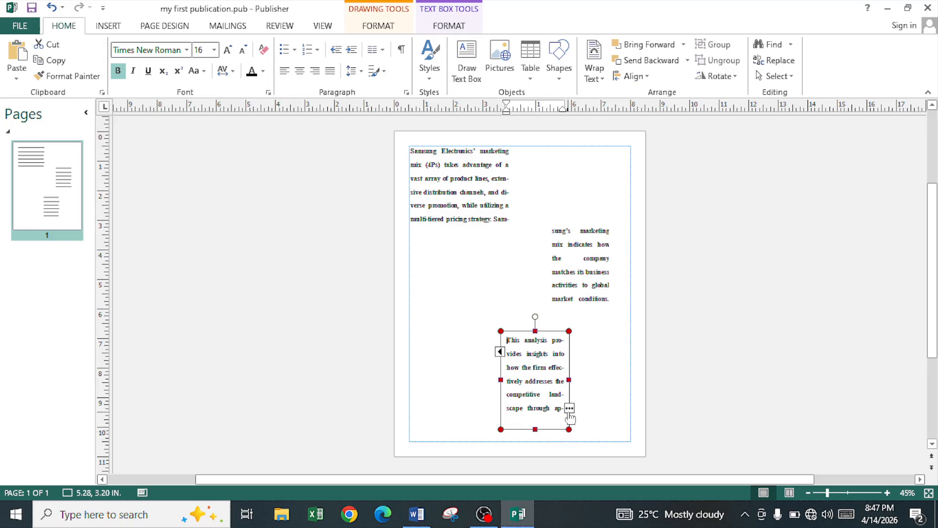
{"action": "left_click", "coordinate": [569, 409]}
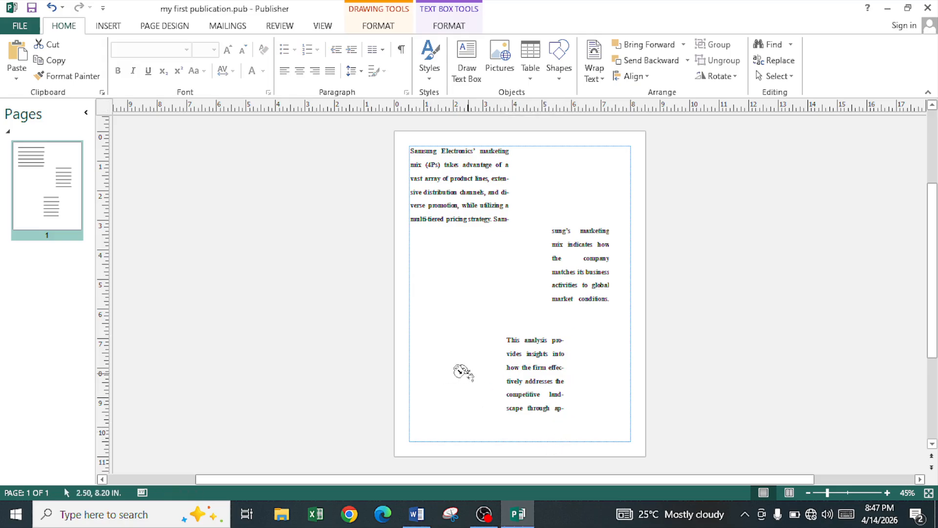
{"action": "left_click", "coordinate": [466, 372]}
{"action": "left_click_drag", "start_coordinate": [484, 377], "coordinate": [453, 334]}
{"action": "left_click", "coordinate": [471, 187]}
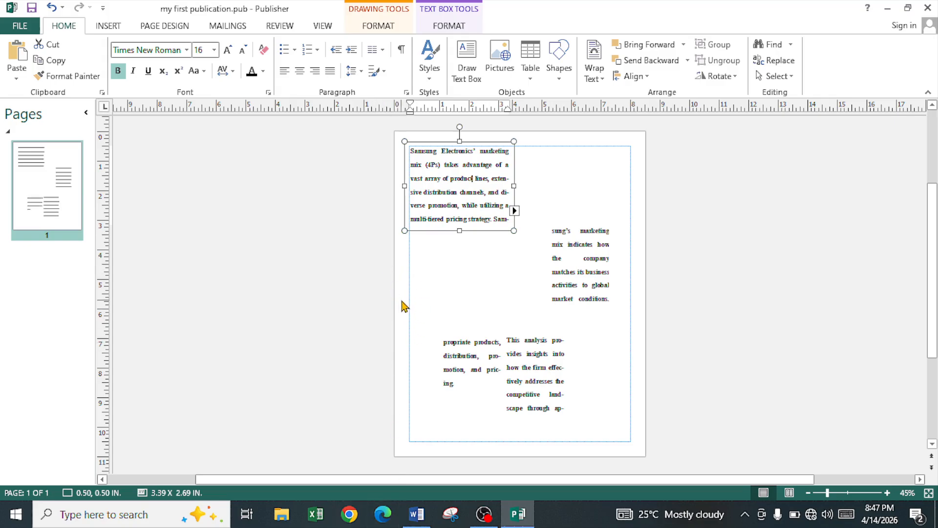
{"action": "key", "text": "ctrl+a"}
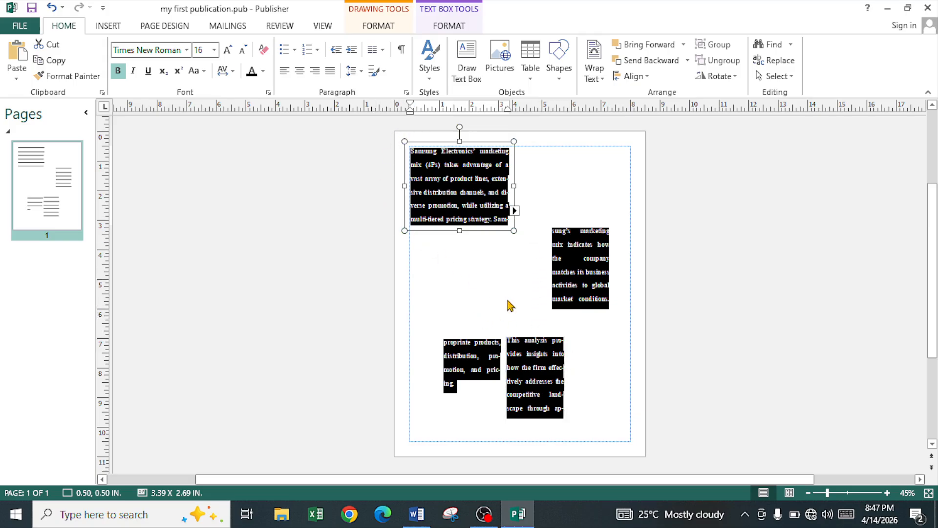
Rearrange the continuation text boxes: second beside the first, third at the page's lower left, fourth at its lower right.
{"action": "left_click", "coordinate": [600, 257]}
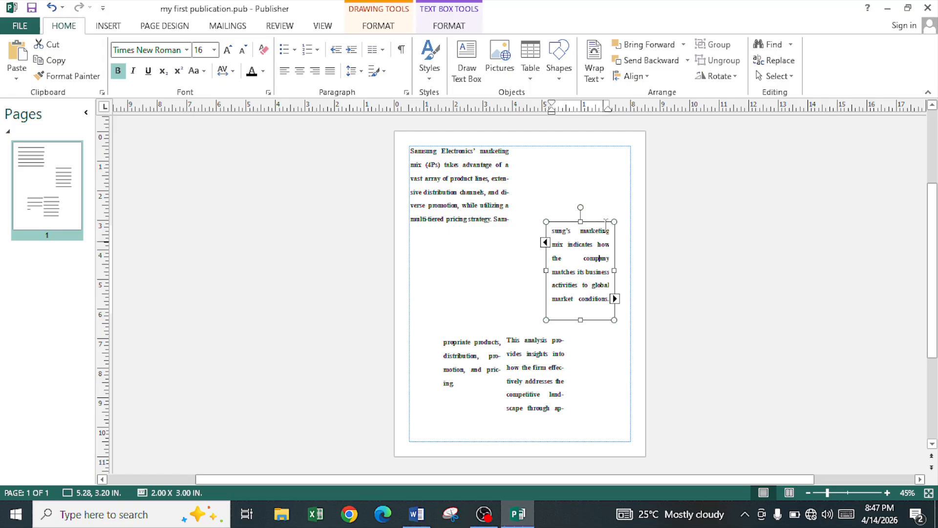
{"action": "left_click_drag", "start_coordinate": [597, 222], "coordinate": [558, 152]}
{"action": "left_click", "coordinate": [482, 379]}
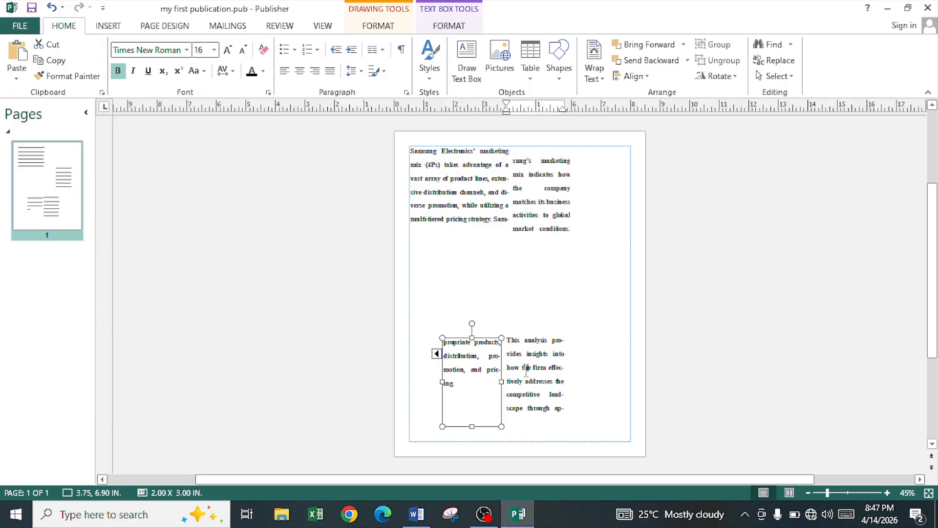
{"action": "left_click", "coordinate": [536, 348]}
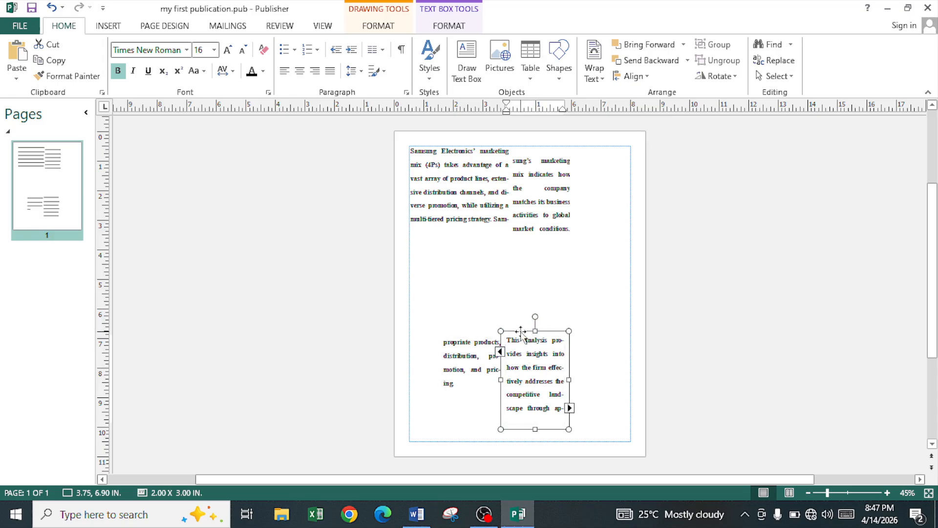
{"action": "left_click_drag", "start_coordinate": [520, 332], "coordinate": [425, 333]}
{"action": "left_click", "coordinate": [501, 383]}
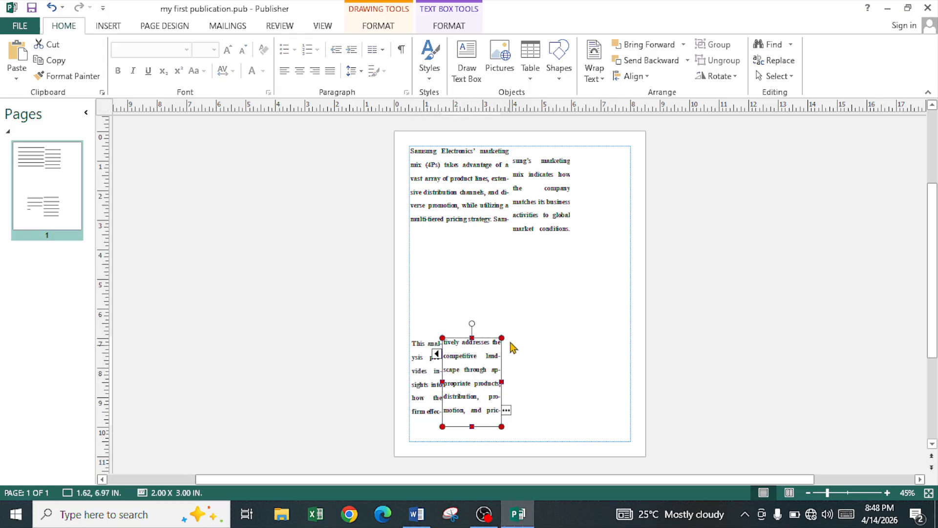
{"action": "left_click_drag", "start_coordinate": [496, 342], "coordinate": [614, 355]}
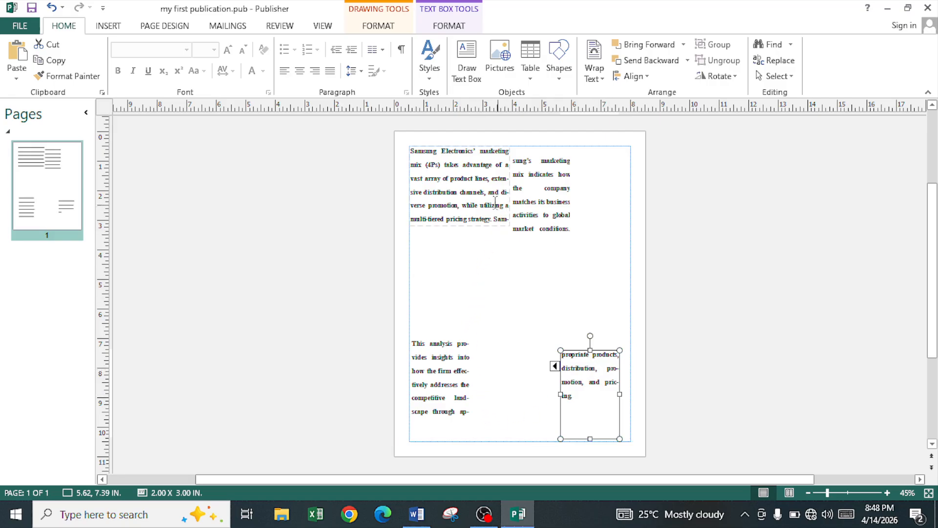
Go through the four linked text boxes in reading order to check how the text continues.
{"action": "left_click", "coordinate": [491, 192]}
{"action": "left_click", "coordinate": [547, 201]}
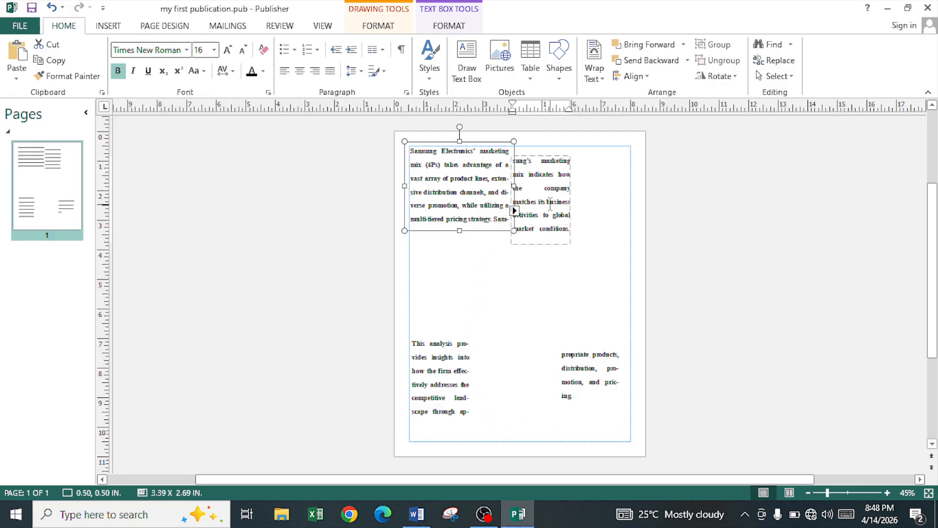
{"action": "left_click", "coordinate": [443, 375]}
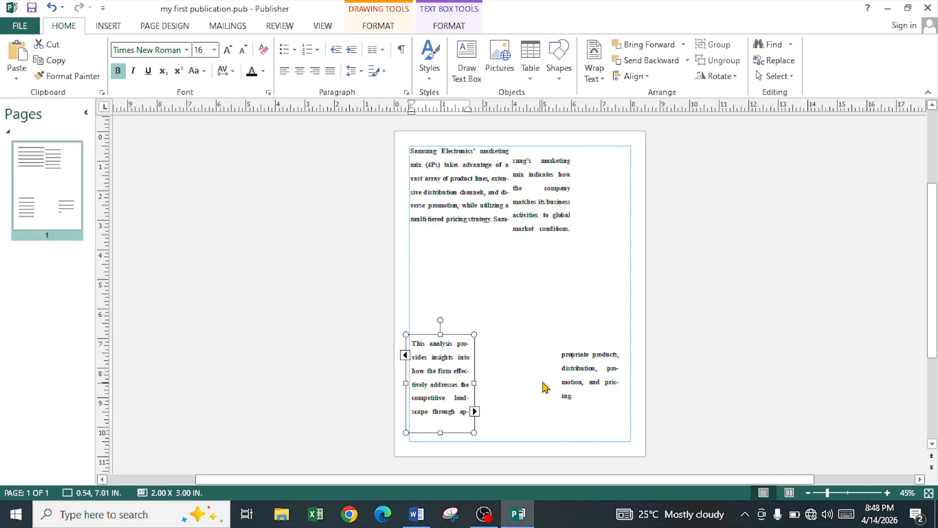
{"action": "left_click", "coordinate": [597, 369]}
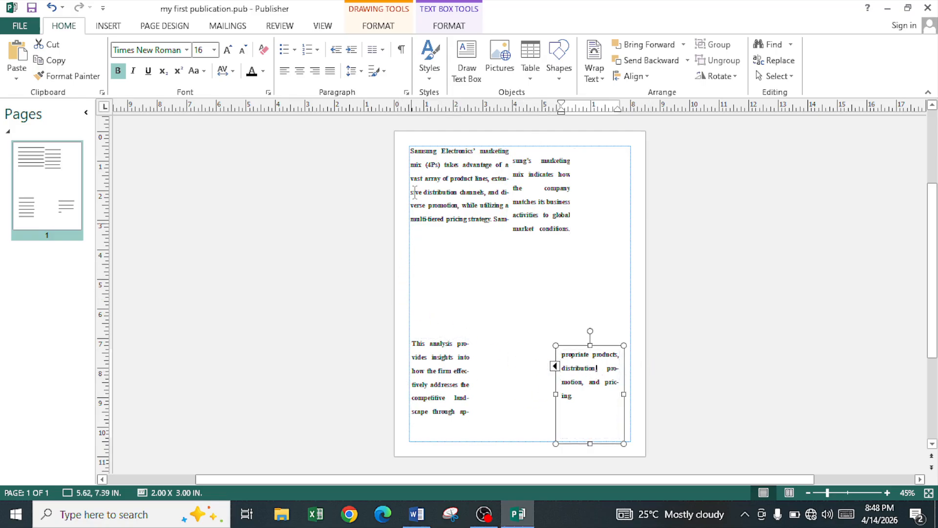
Copy "Samsung Electronics'" from the start of the first text box and paste it at the end of the last text box's text.
{"action": "left_click", "coordinate": [411, 155]}
{"action": "left_click_drag", "start_coordinate": [411, 151], "coordinate": [478, 152]}
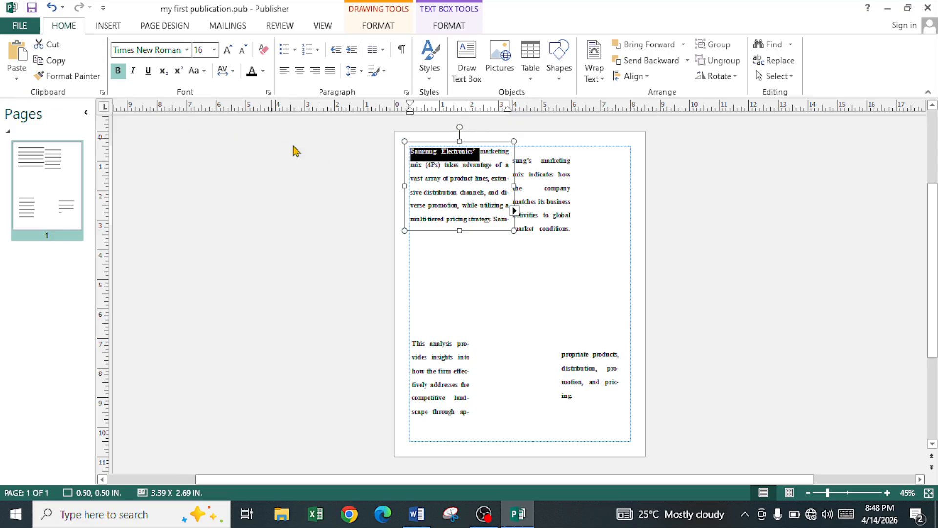
{"action": "left_click", "coordinate": [51, 60]}
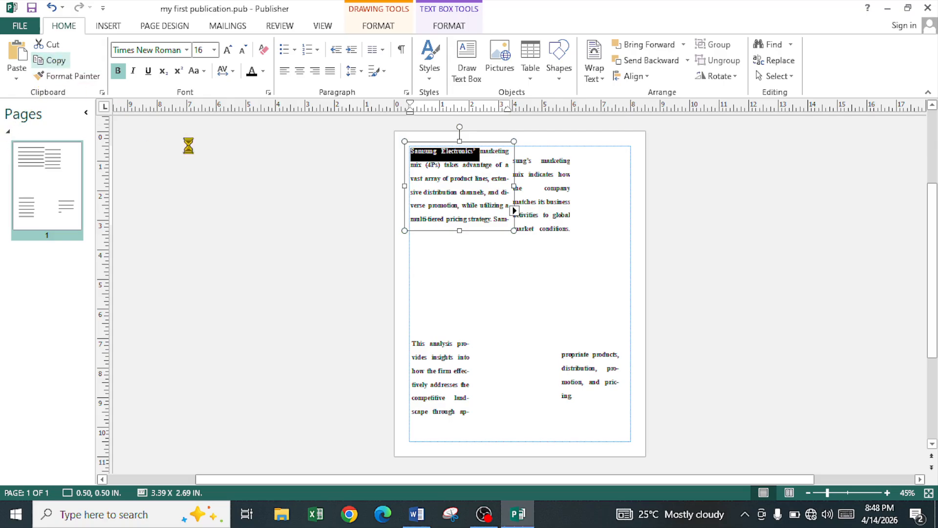
{"action": "left_click", "coordinate": [578, 413]}
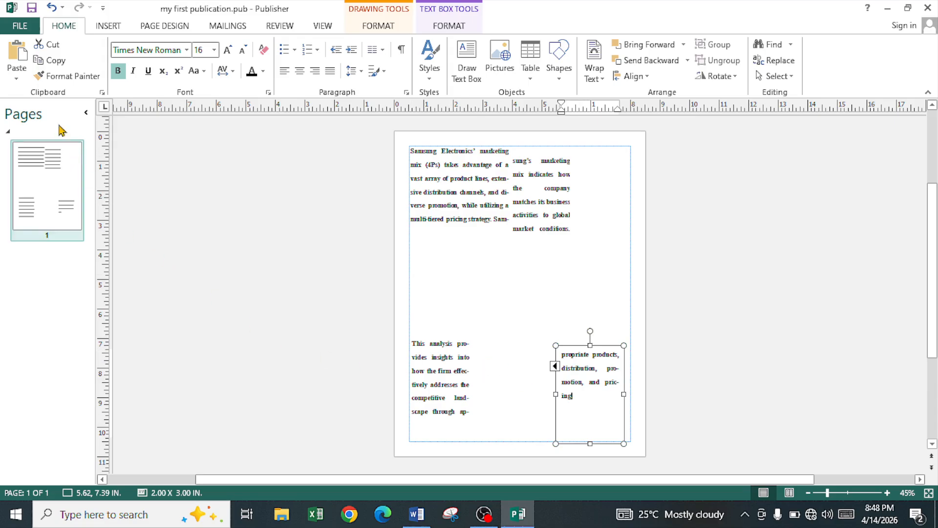
{"action": "left_click", "coordinate": [17, 54]}
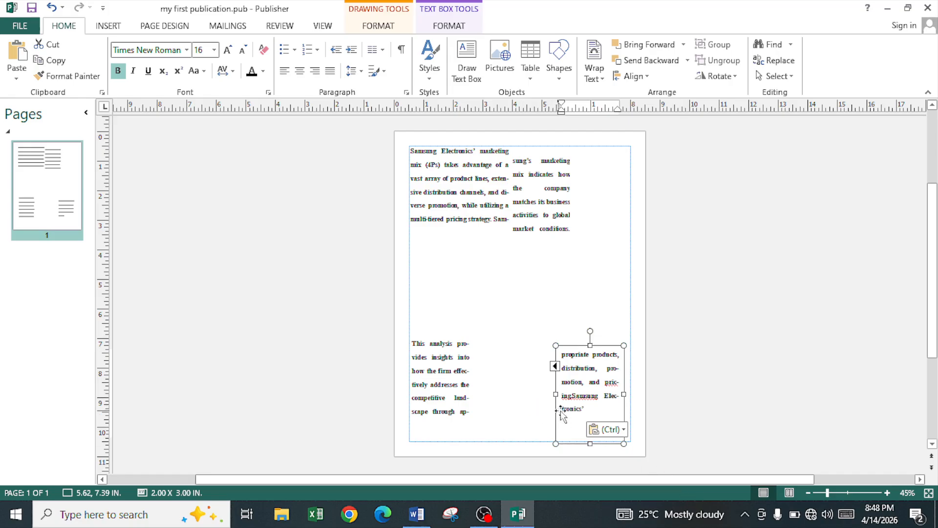
Cut the pasted "Samsung Electronics'" from the sentence end and paste it on a new line below in the last text box.
{"action": "left_click_drag", "start_coordinate": [585, 411], "coordinate": [576, 394]}
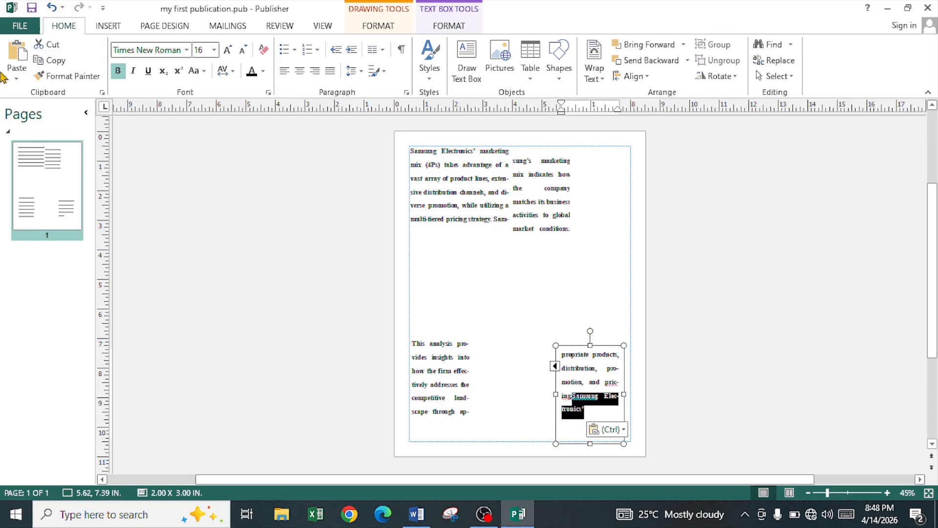
{"action": "left_click", "coordinate": [46, 44]}
{"action": "left_click", "coordinate": [591, 408]}
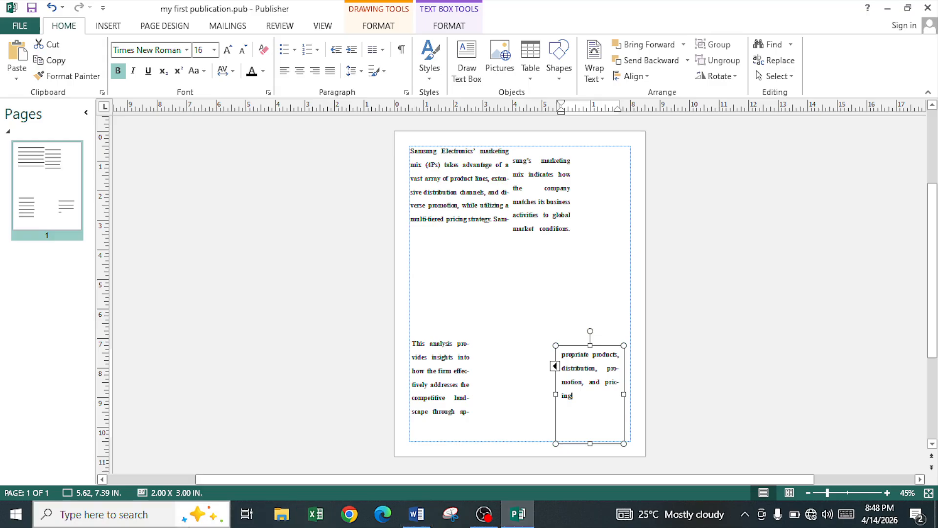
{"action": "left_click", "coordinate": [147, 514]}
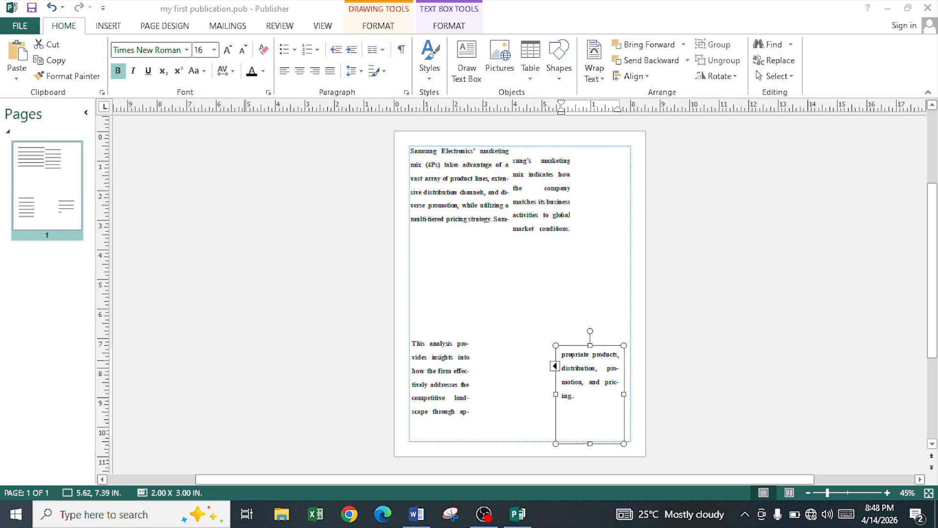
{"action": "key", "text": "Escape"}
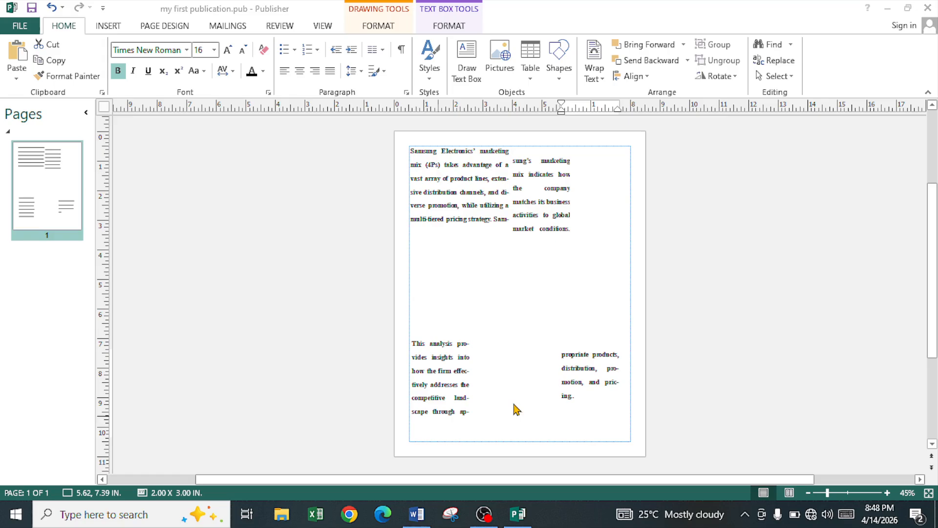
{"action": "left_click", "coordinate": [587, 407]}
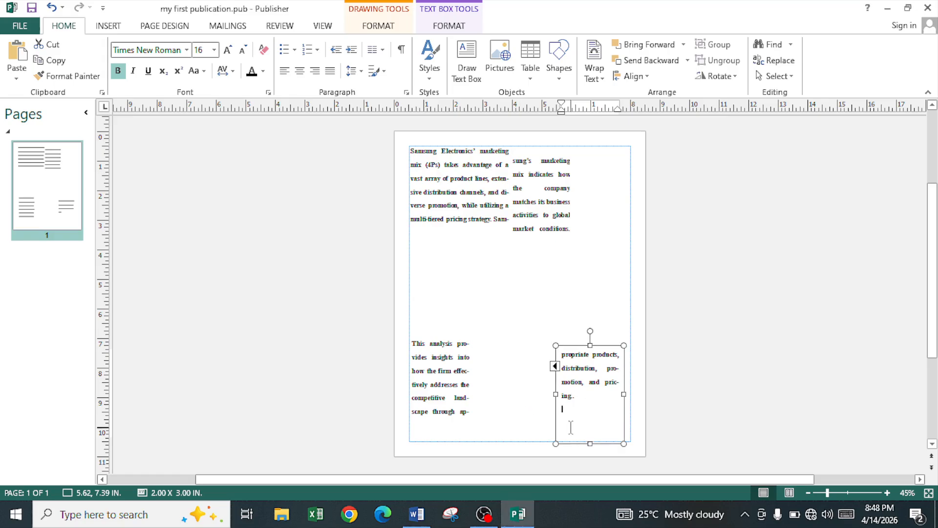
{"action": "left_click", "coordinate": [17, 51]}
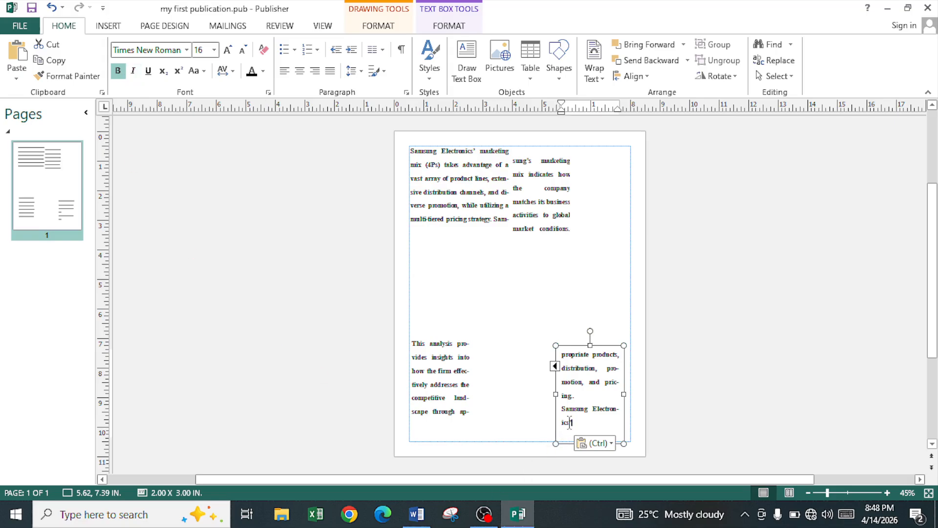
Underline "Samsung Electronics'" at the start of the first text box and color it red.
{"action": "left_click", "coordinate": [415, 151]}
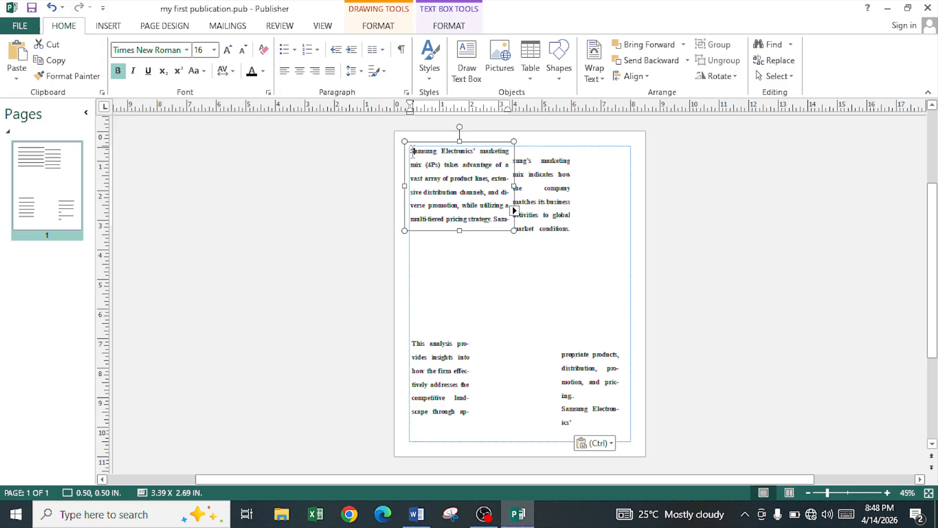
{"action": "left_click_drag", "start_coordinate": [413, 151], "coordinate": [478, 154]}
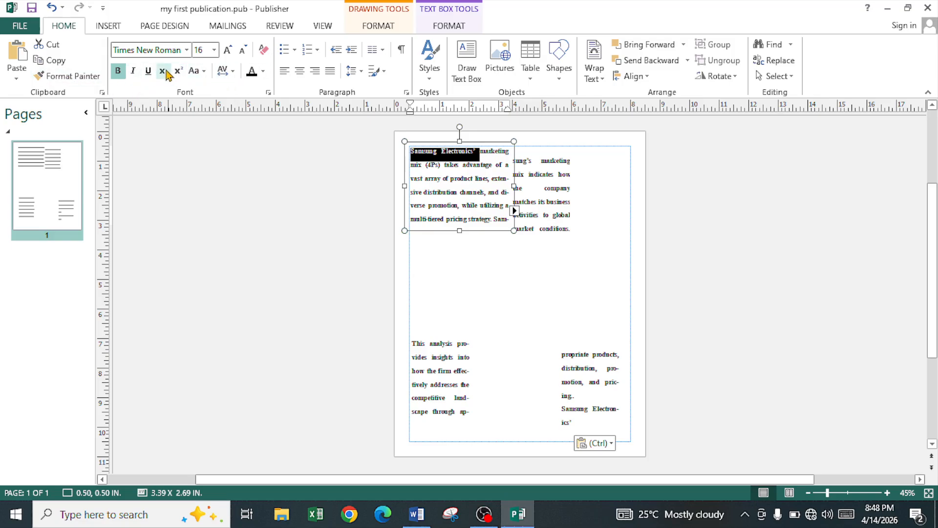
{"action": "left_click", "coordinate": [148, 71]}
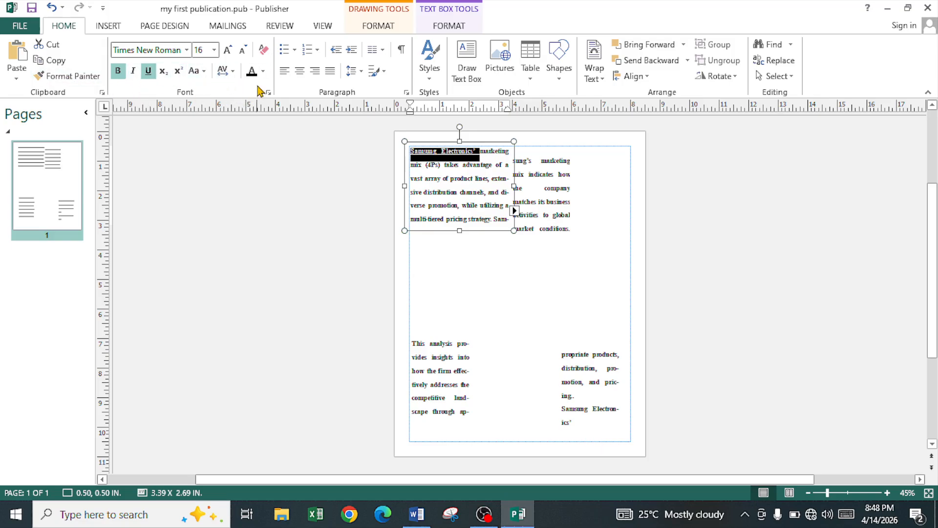
{"action": "left_click", "coordinate": [263, 72]}
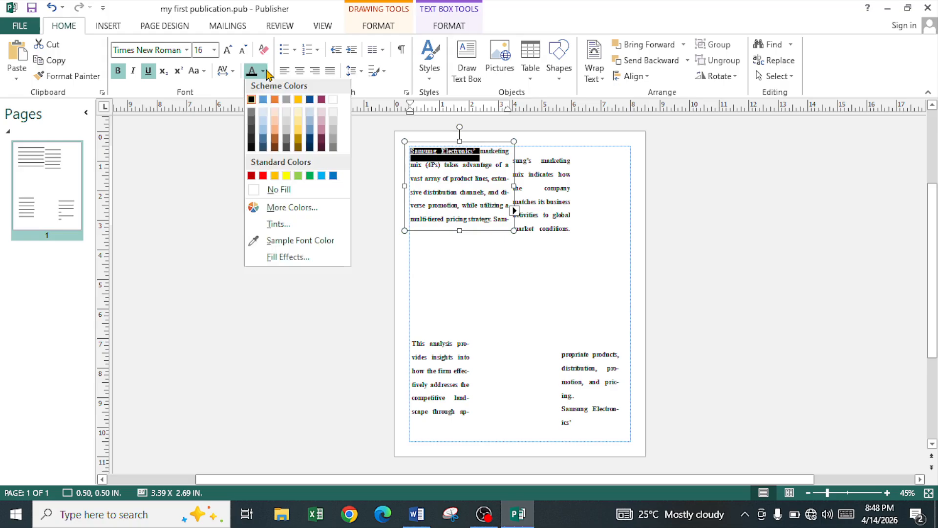
{"action": "left_click", "coordinate": [264, 178]}
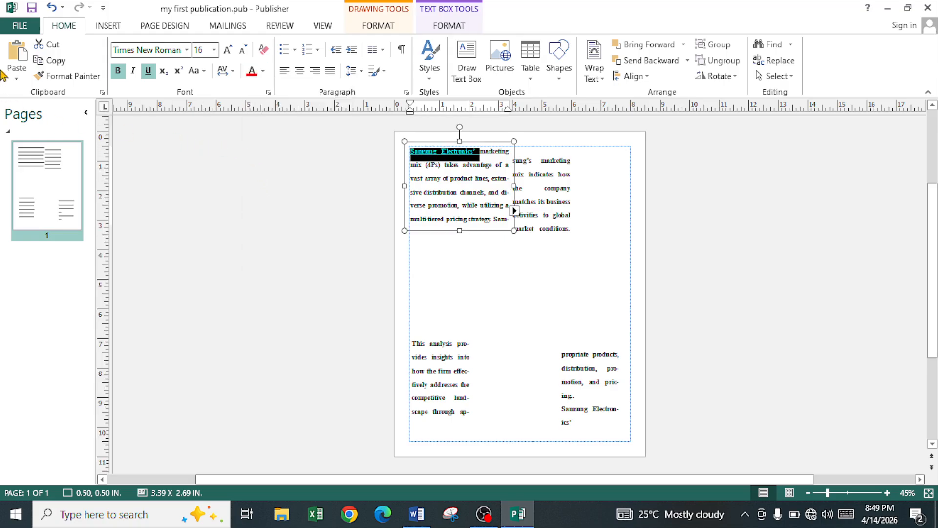
Copy the formatting of the first "Samsung Electronics'" onto the same words in the last text box using Format Painter.
{"action": "left_click", "coordinate": [52, 76]}
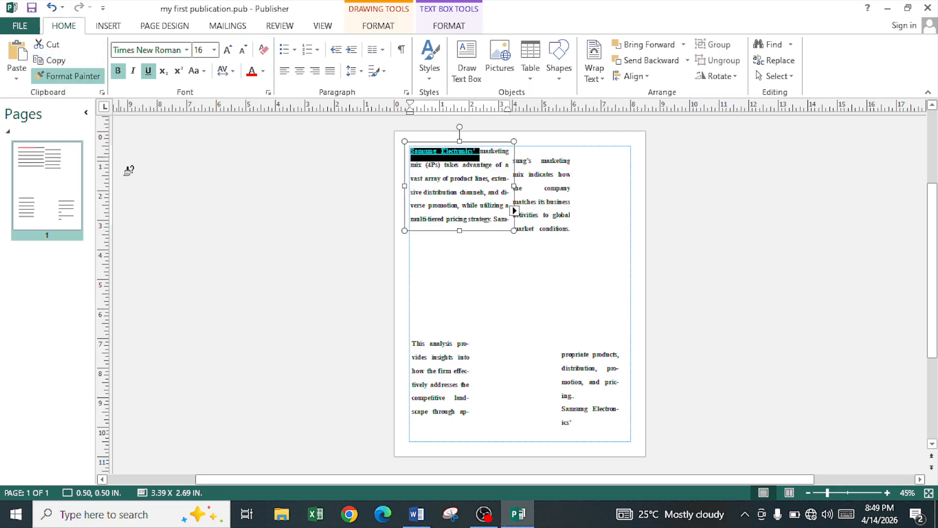
{"action": "left_click_drag", "start_coordinate": [584, 425], "coordinate": [561, 414]}
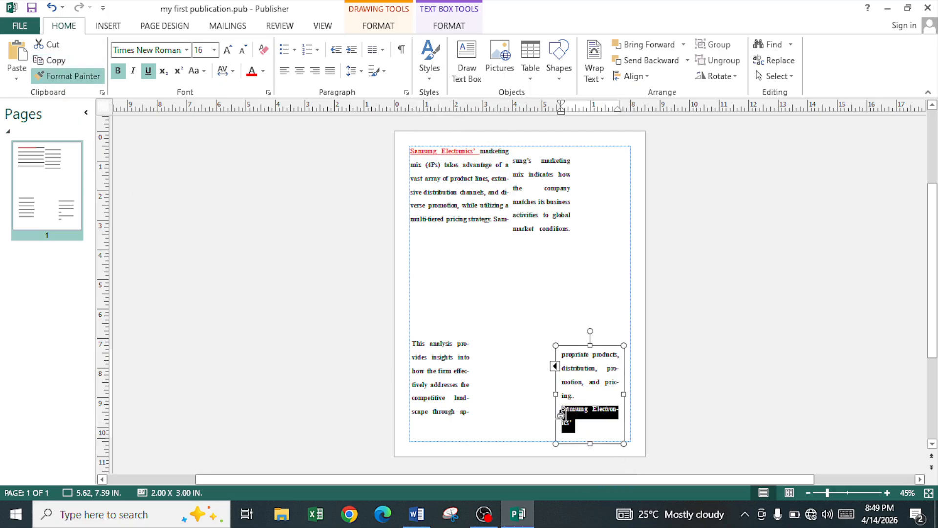
{"action": "left_click", "coordinate": [550, 407]}
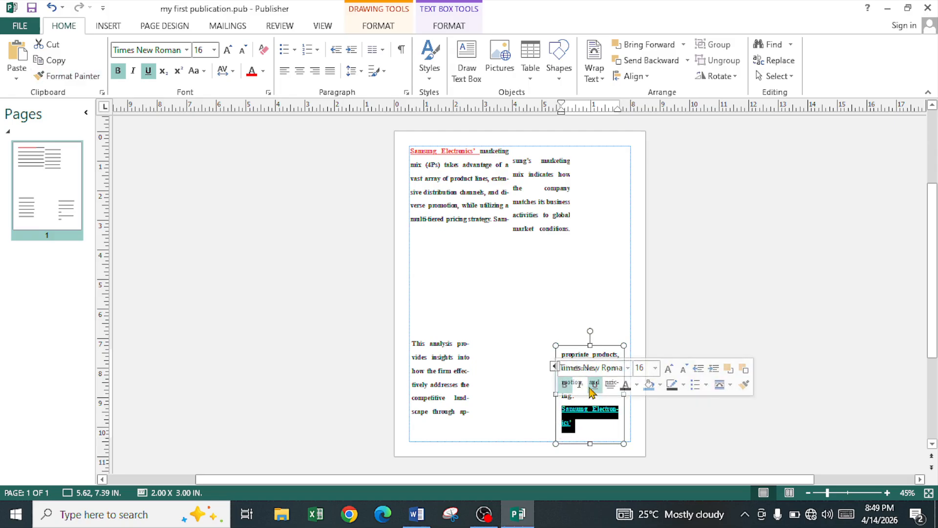
{"action": "left_click", "coordinate": [578, 356]}
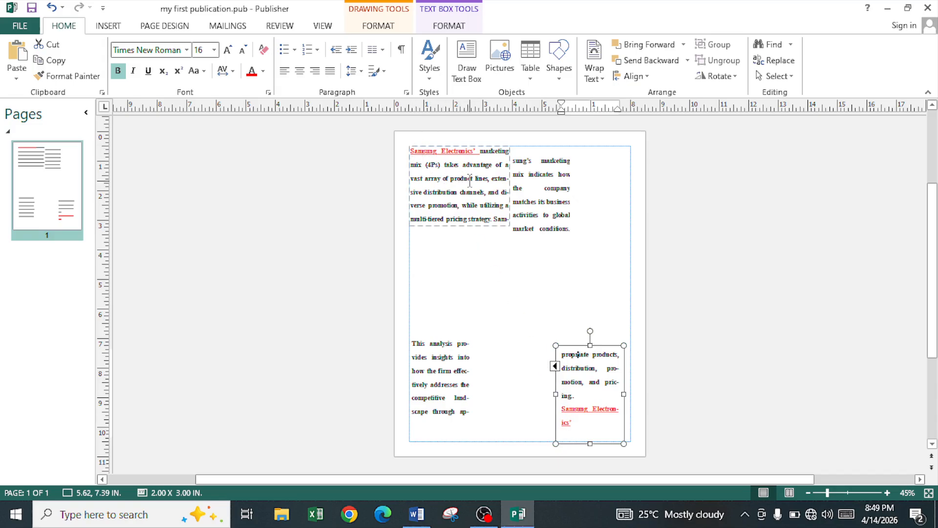
{"action": "double_click", "coordinate": [469, 180]}
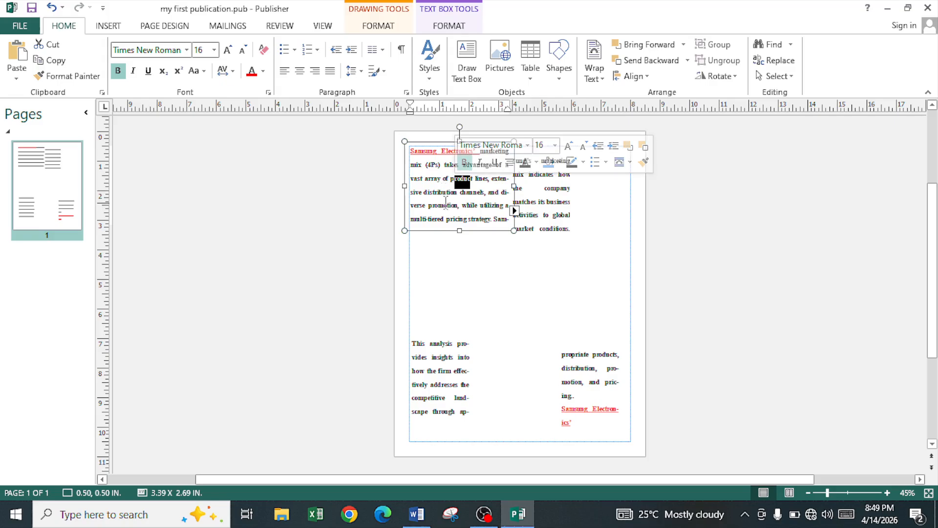
{"action": "left_click_drag", "start_coordinate": [446, 206], "coordinate": [465, 210]}
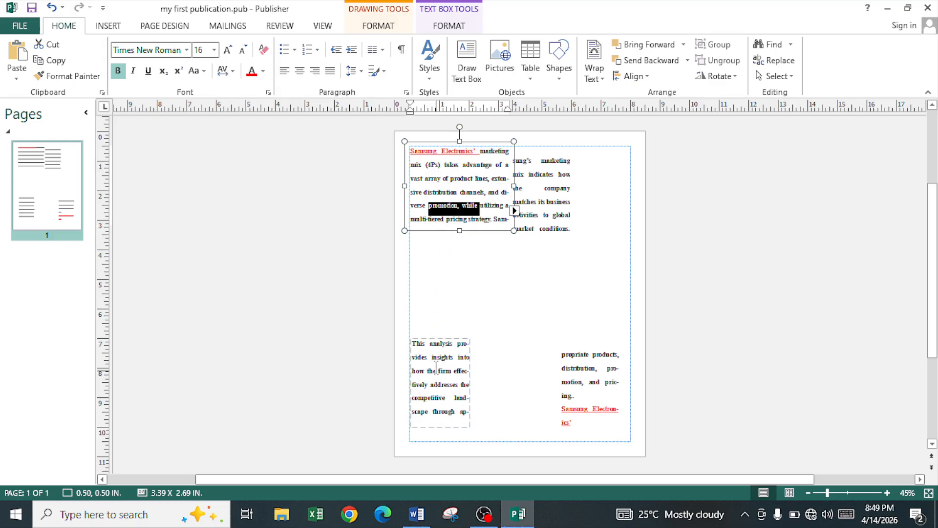
{"action": "left_click", "coordinate": [441, 181]}
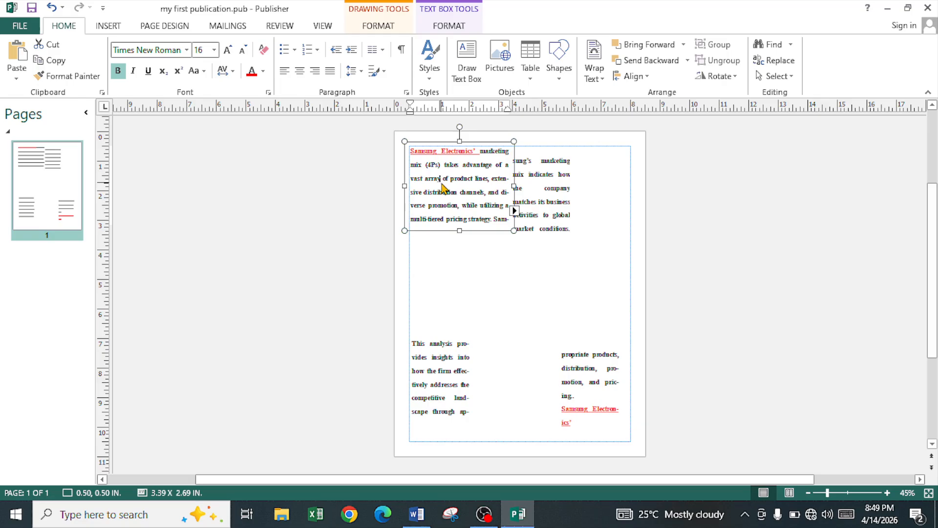
Widen the second text box to about 2.61 in. and move it slightly away from the first text box.
{"action": "left_click", "coordinate": [517, 204]}
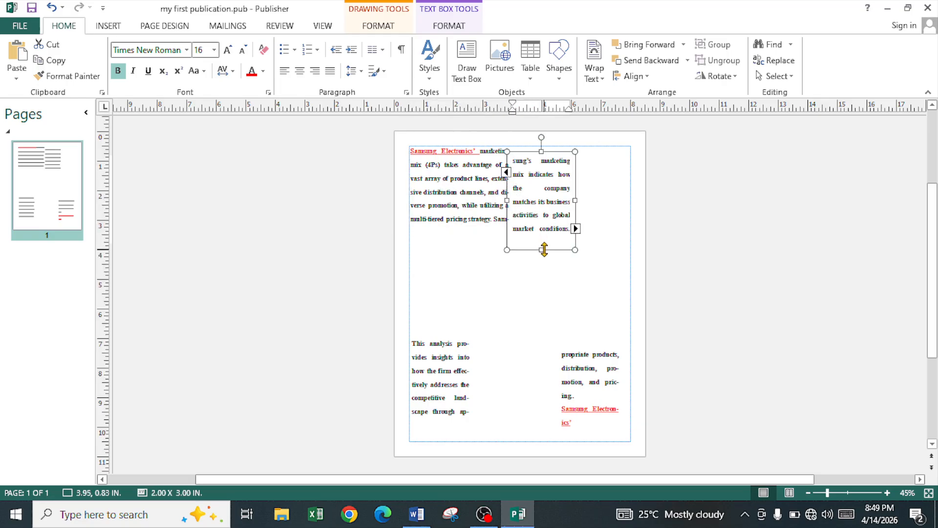
{"action": "left_click", "coordinate": [586, 203]}
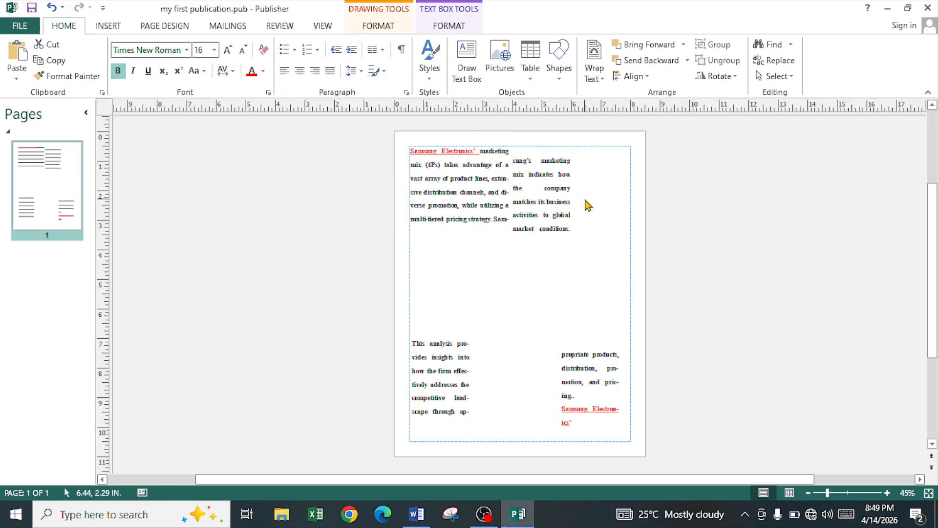
{"action": "left_click", "coordinate": [565, 198]}
{"action": "left_click_drag", "start_coordinate": [576, 201], "coordinate": [593, 201]}
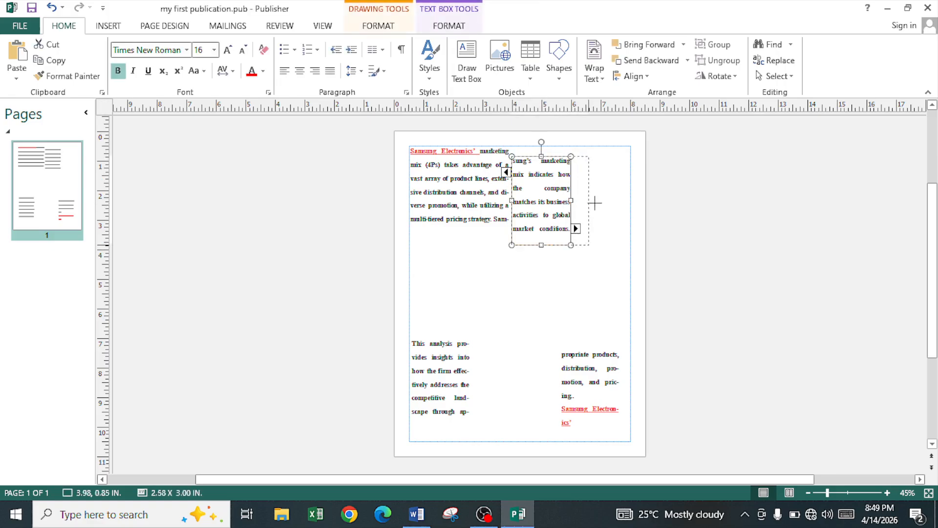
{"action": "left_click_drag", "start_coordinate": [549, 250], "coordinate": [564, 249]}
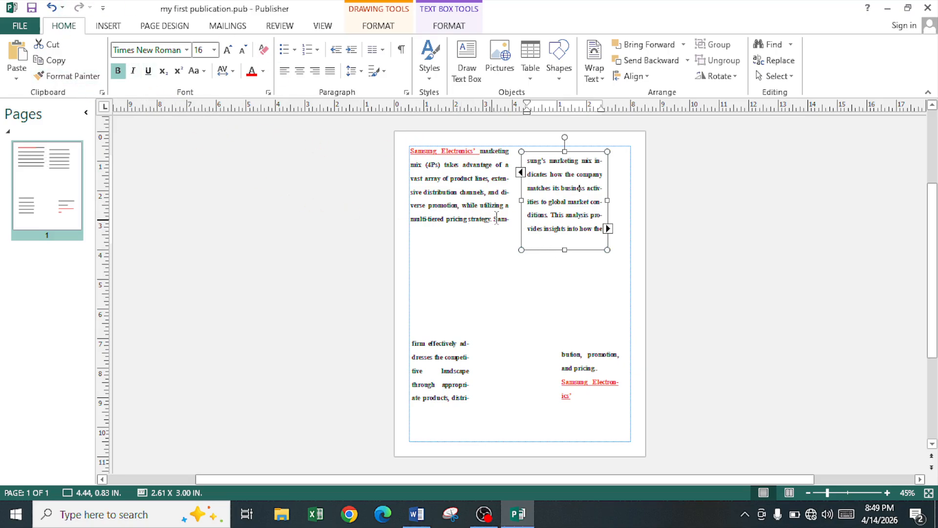
Make "conditions. This" in the second text box italic and underlined.
{"action": "left_click_drag", "start_coordinate": [545, 214], "coordinate": [565, 216]}
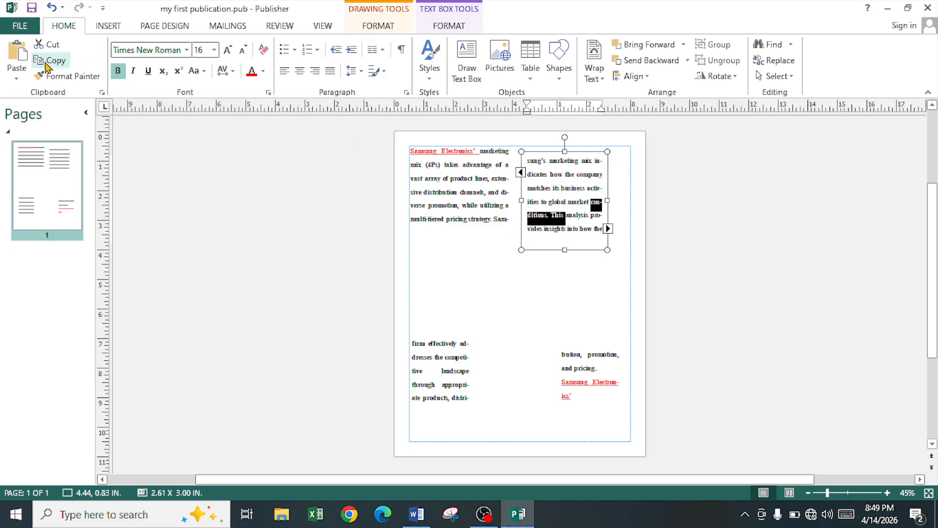
{"action": "left_click", "coordinate": [134, 72]}
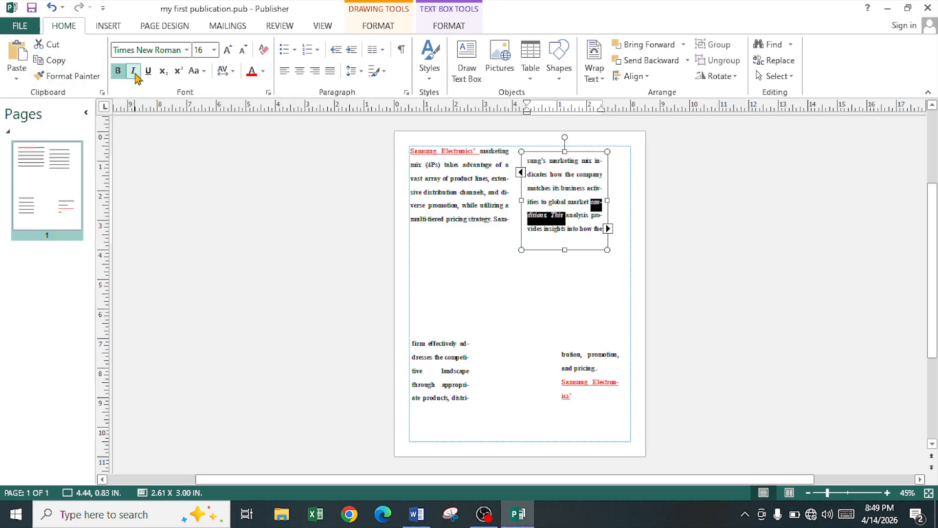
{"action": "left_click", "coordinate": [148, 71]}
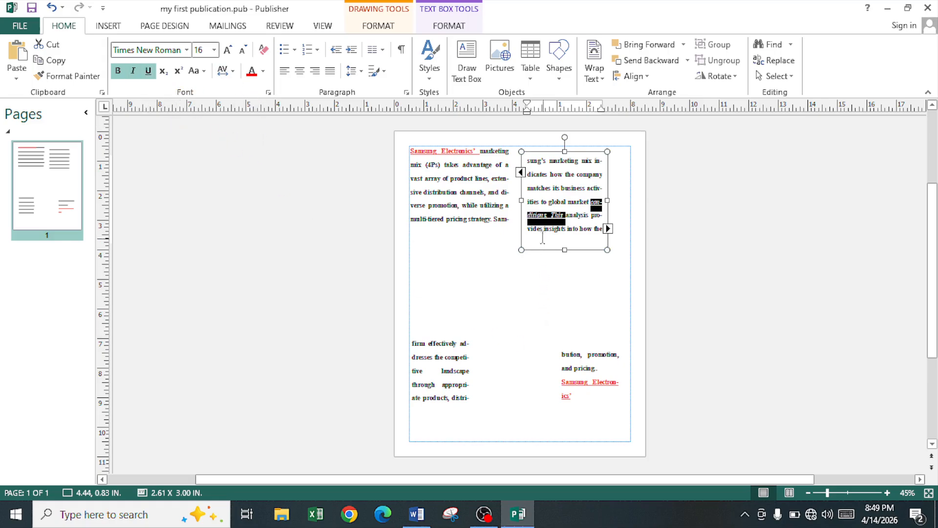
{"action": "left_click", "coordinate": [555, 231]}
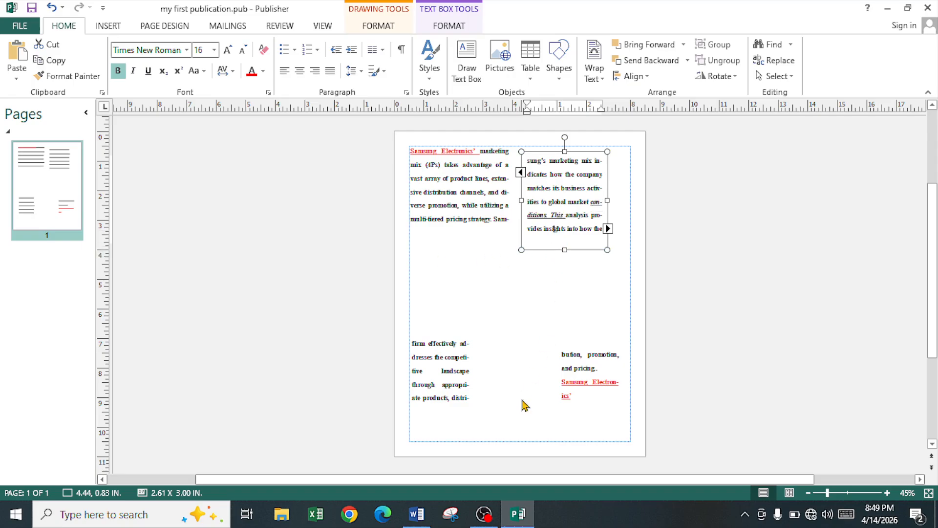
{"action": "left_click", "coordinate": [449, 377]}
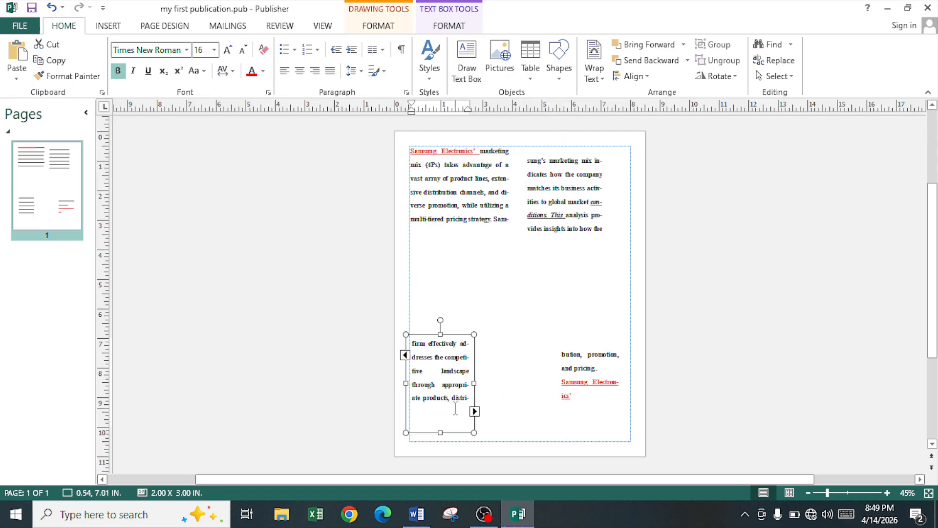
{"action": "left_click", "coordinate": [582, 395]}
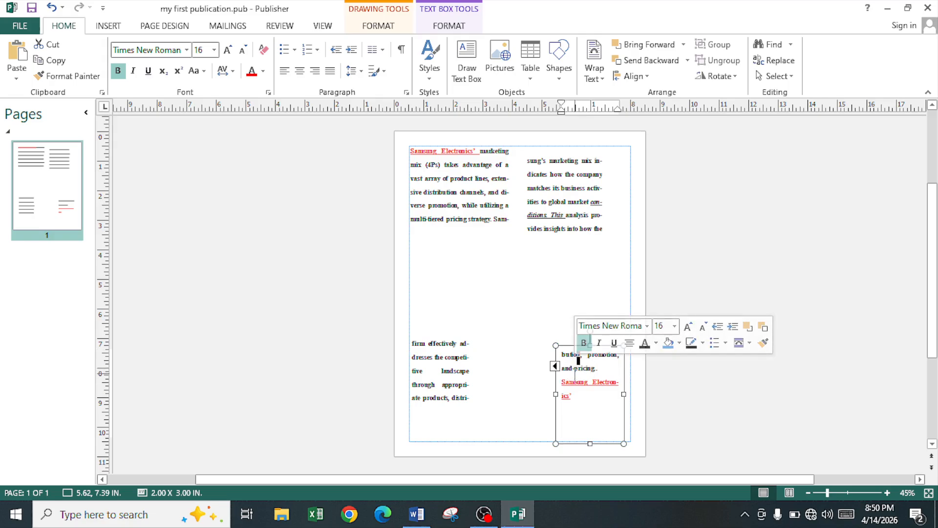
{"action": "left_click_drag", "start_coordinate": [581, 373], "coordinate": [572, 376]}
{"action": "left_click", "coordinate": [577, 369]}
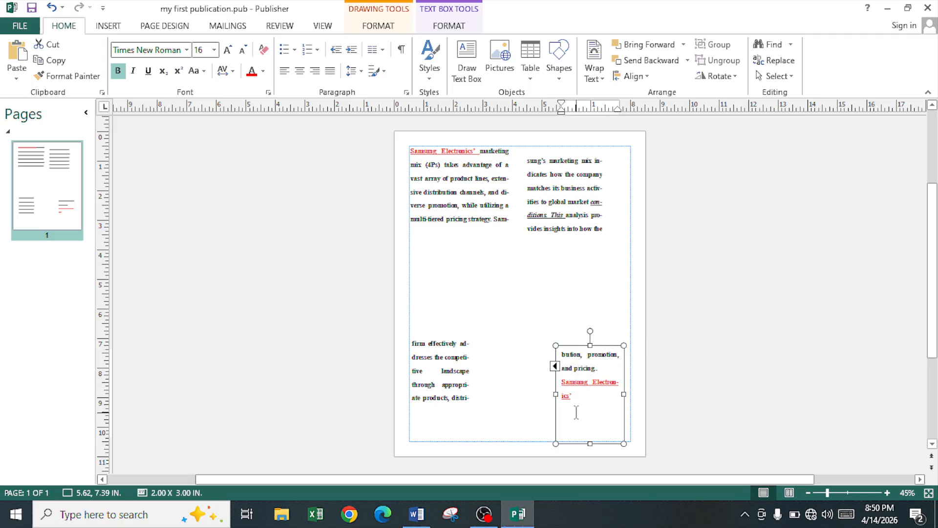
In the word "pricing" in the last text box, make the "p" subscript and the "r" superscript.
{"action": "scroll", "coordinate": [559, 356], "scroll_direction": "up", "scroll_amount": 4}
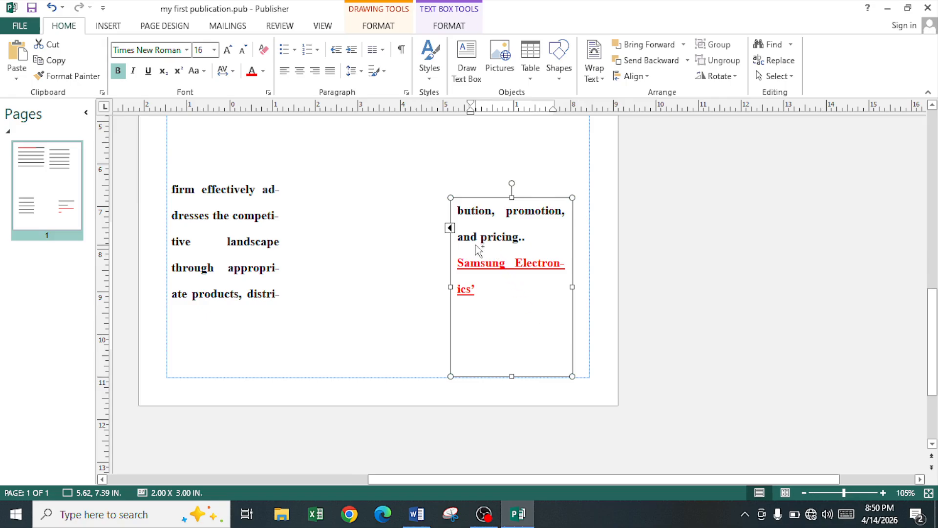
{"action": "scroll", "coordinate": [478, 249], "scroll_direction": "up", "scroll_amount": 2}
{"action": "scroll", "coordinate": [487, 229], "scroll_direction": "up", "scroll_amount": 2}
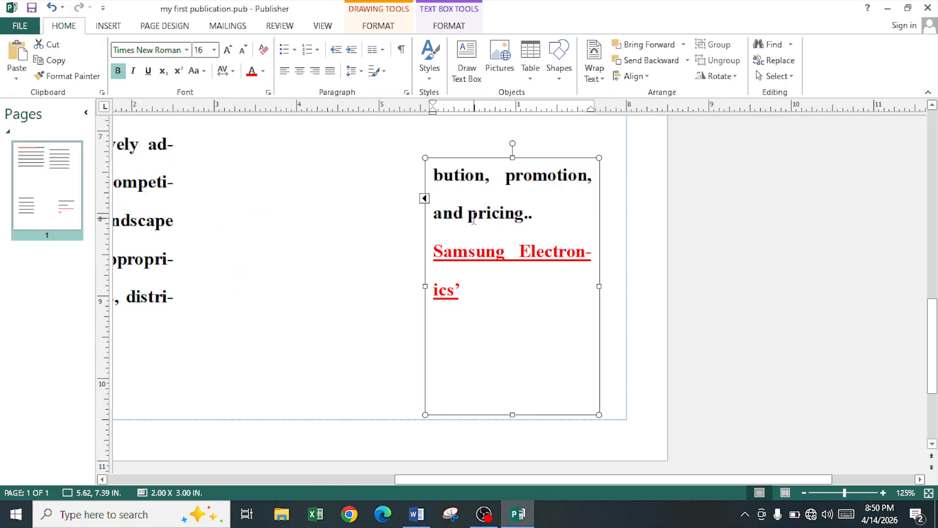
{"action": "left_click_drag", "start_coordinate": [477, 219], "coordinate": [468, 215]}
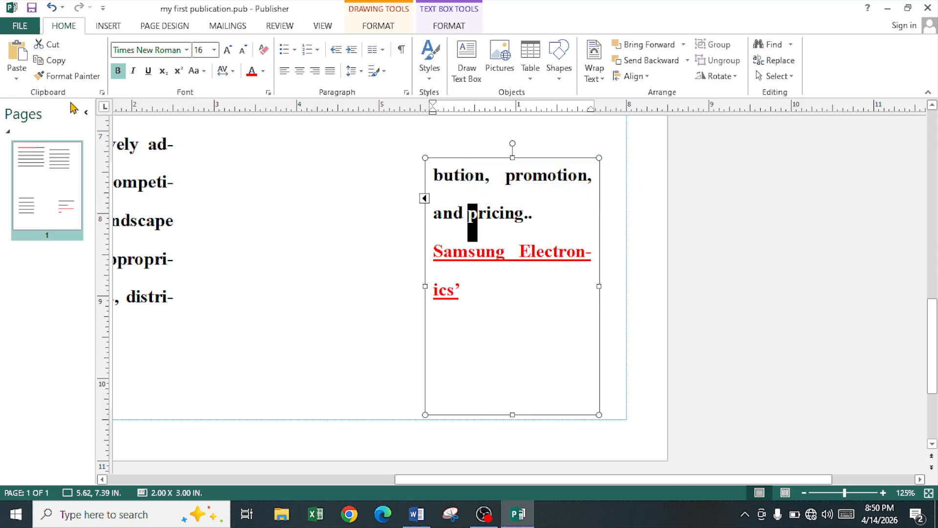
{"action": "left_click", "coordinate": [163, 71]}
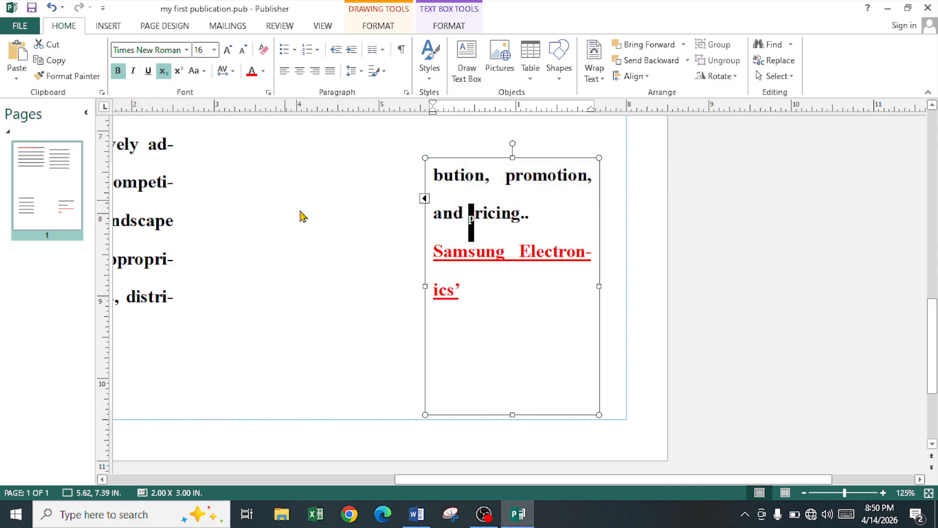
{"action": "left_click", "coordinate": [480, 212]}
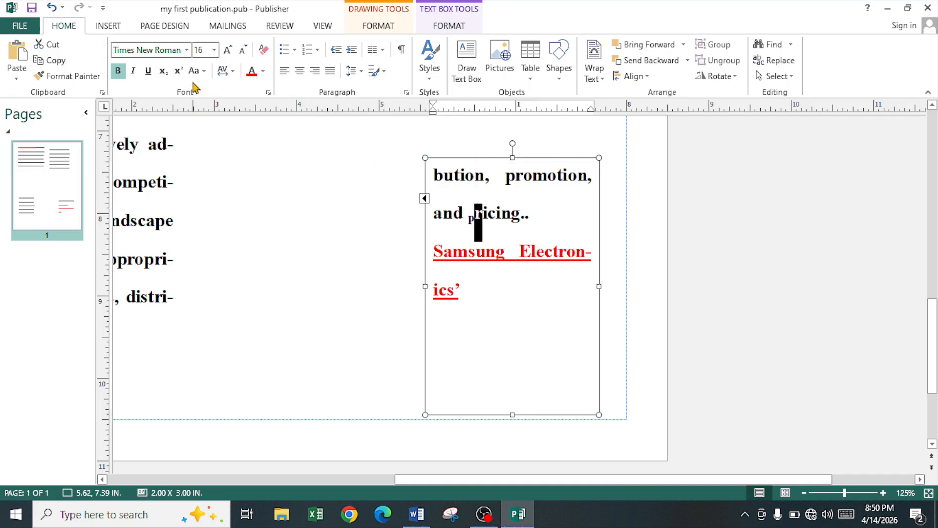
{"action": "left_click", "coordinate": [178, 71]}
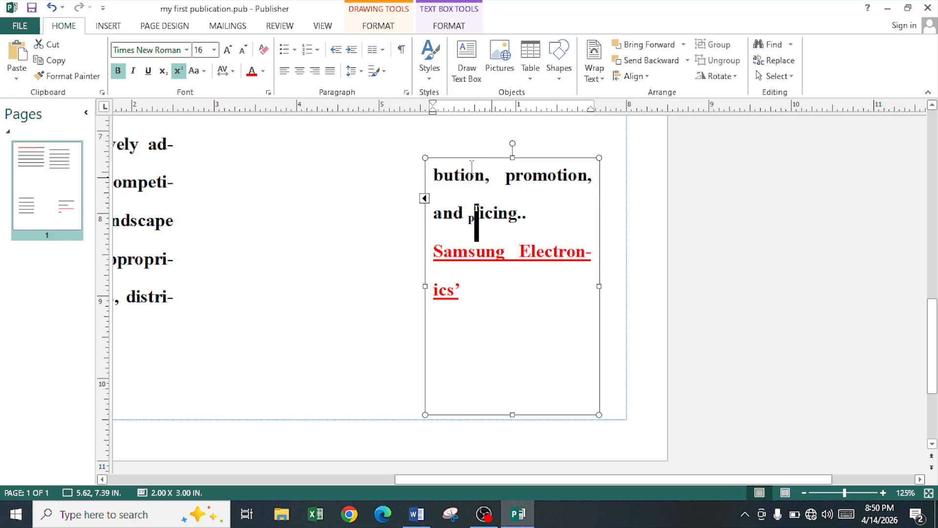
Preview the Small Caps and All Caps options on the word "distribution" without applying either.
{"action": "left_click", "coordinate": [461, 181]}
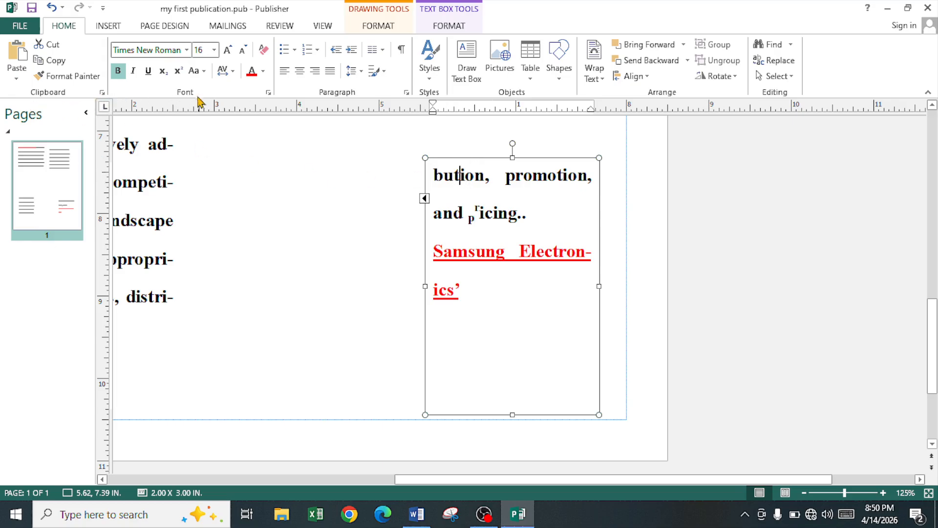
{"action": "left_click", "coordinate": [203, 72]}
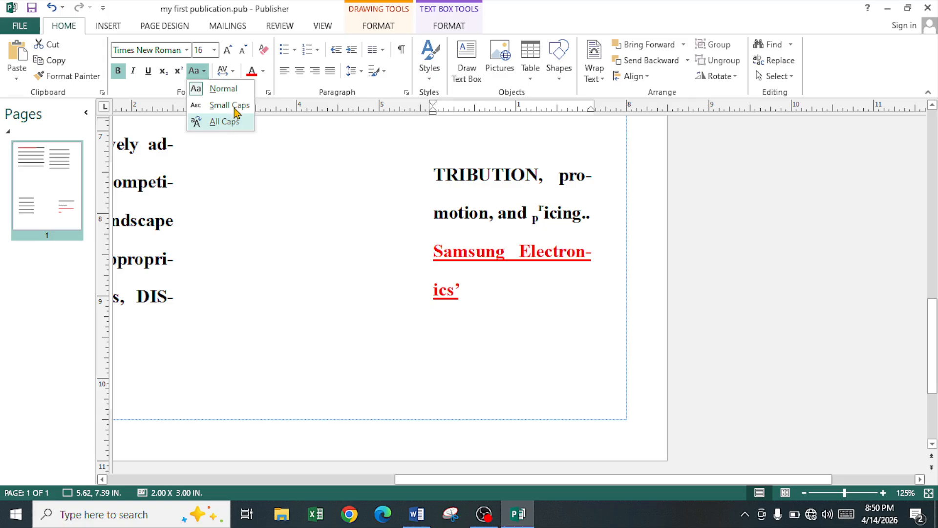
{"action": "left_click", "coordinate": [500, 259]}
Review the character spacing presets and detailed spacing settings for "Samsung Electronics'" in the last text box, keeping the normal spacing.
{"action": "left_click_drag", "start_coordinate": [434, 250], "coordinate": [467, 290]}
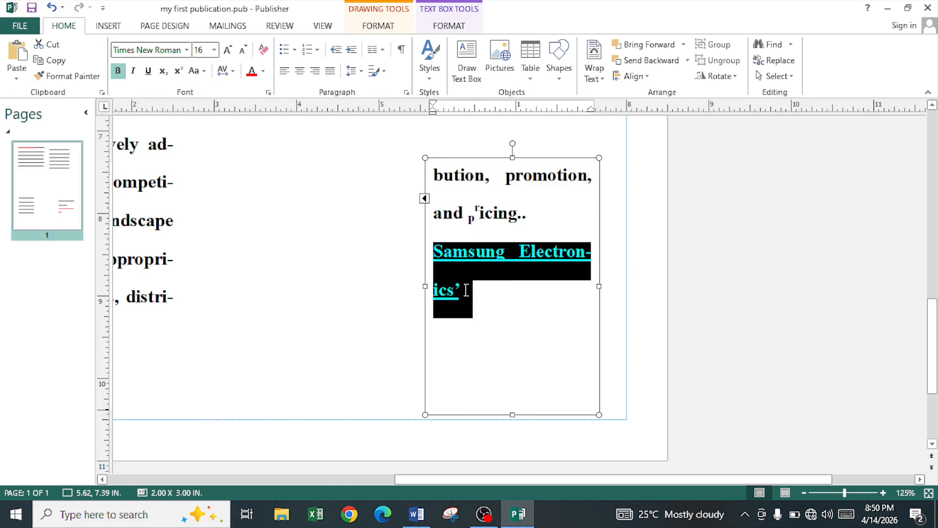
{"action": "left_click", "coordinate": [233, 71]}
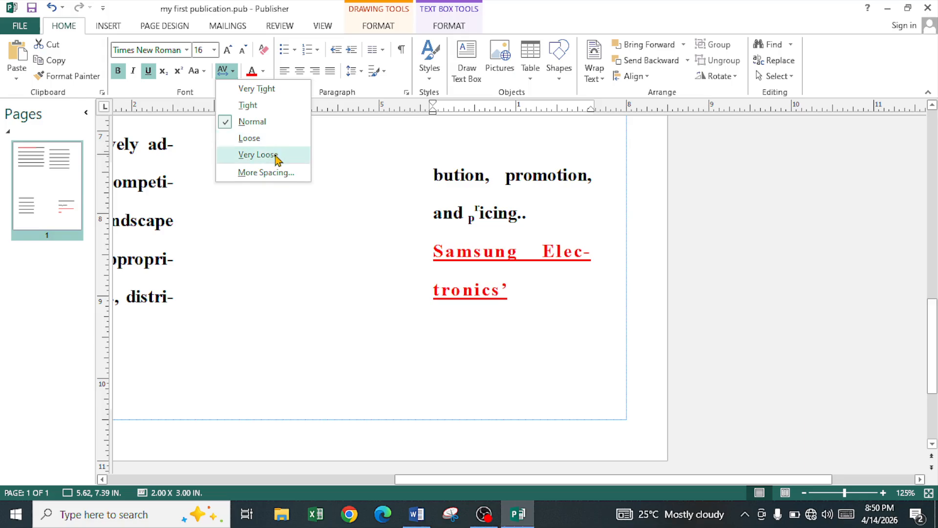
{"action": "left_click", "coordinate": [266, 174]}
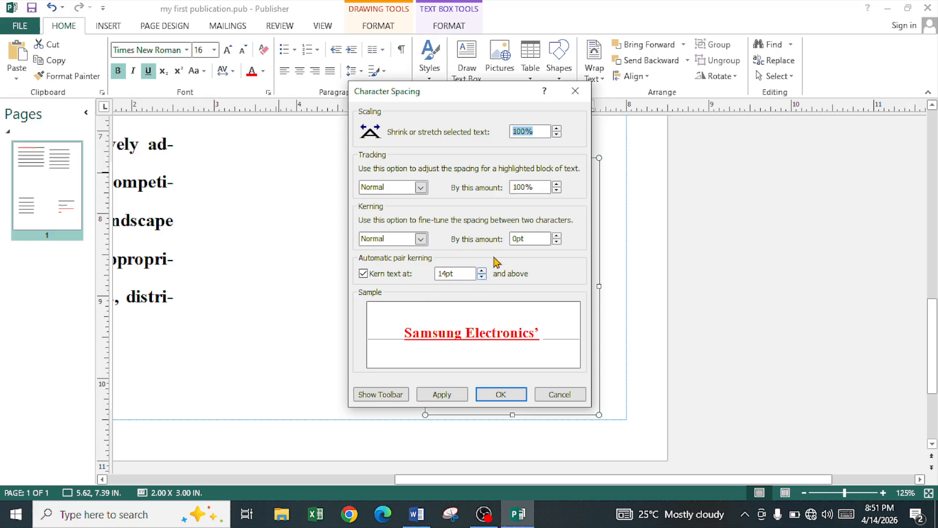
{"action": "left_click", "coordinate": [489, 396]}
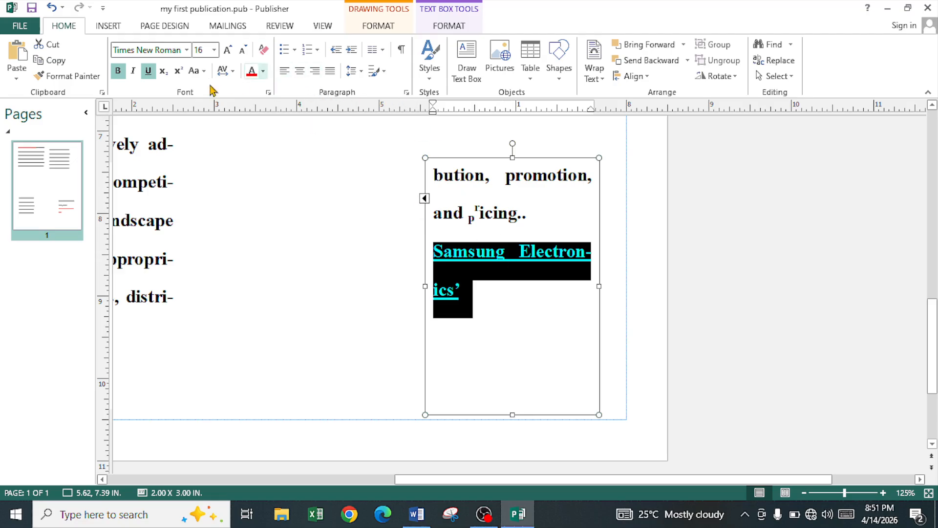
Set the character spacing of "Samsung Electronics'" in the last text box to Very Loose.
{"action": "left_click", "coordinate": [227, 71]}
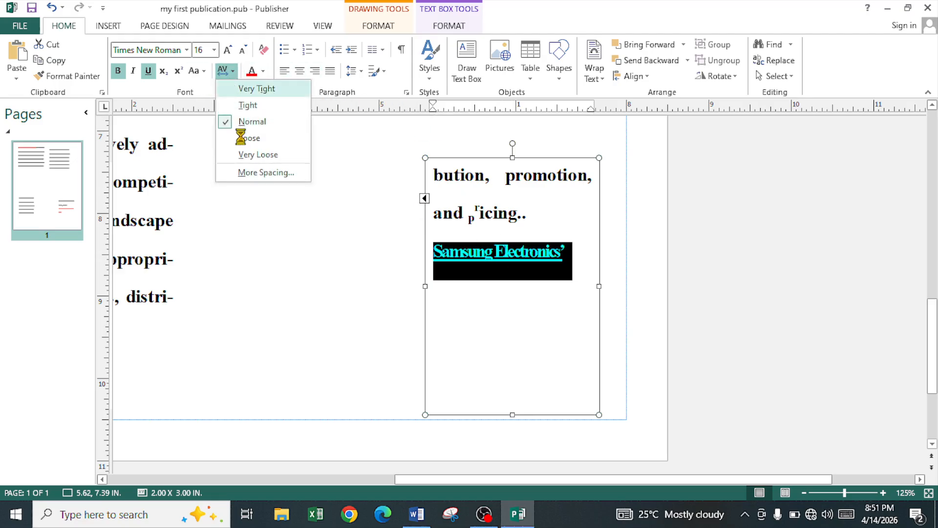
{"action": "left_click", "coordinate": [258, 156]}
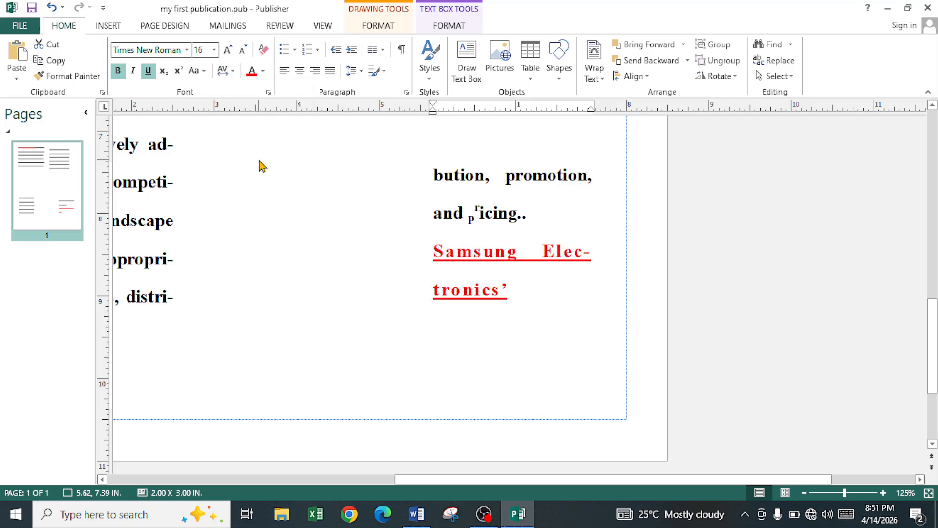
{"action": "left_click", "coordinate": [439, 210]}
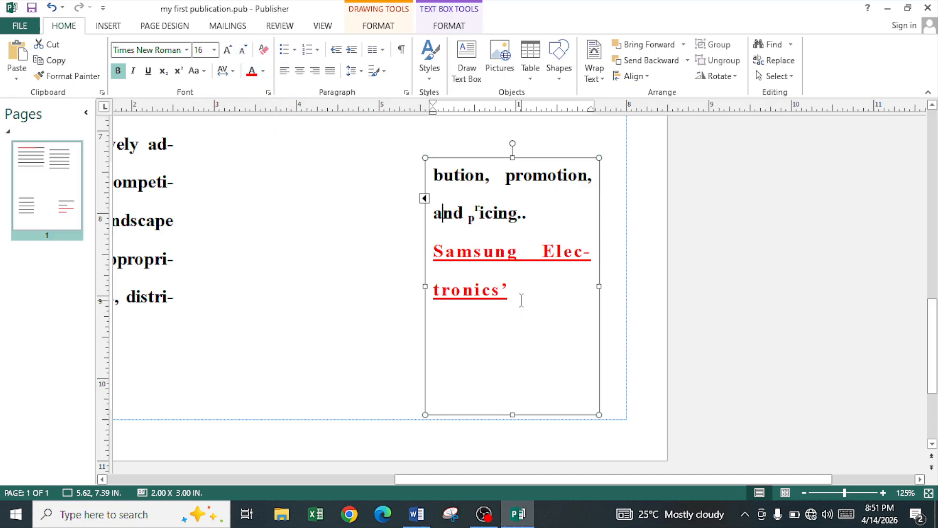
Clear all formatting from "Samsung Electronics'" in the last text box.
{"action": "left_click_drag", "start_coordinate": [522, 300], "coordinate": [455, 266]}
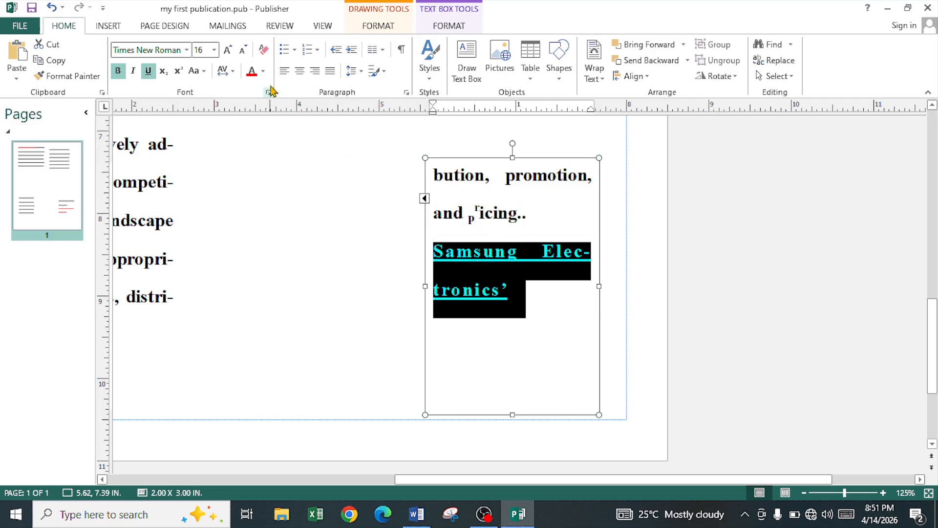
{"action": "left_click", "coordinate": [262, 51]}
{"action": "left_click", "coordinate": [488, 269]}
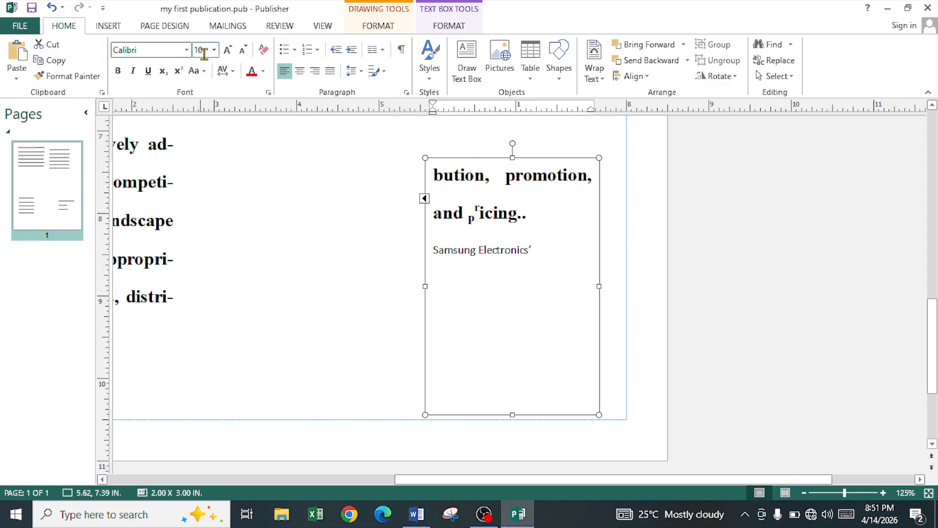
Copy the formatting of the word "promotion" onto "Samsung Electronics'" in the last text box with Format Painter.
{"action": "left_click", "coordinate": [453, 219]}
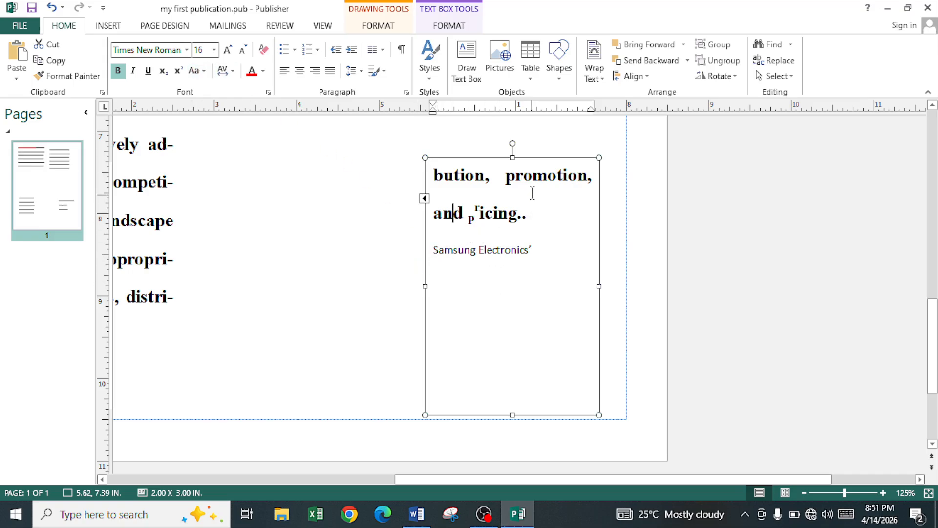
{"action": "left_click_drag", "start_coordinate": [532, 176], "coordinate": [577, 177]}
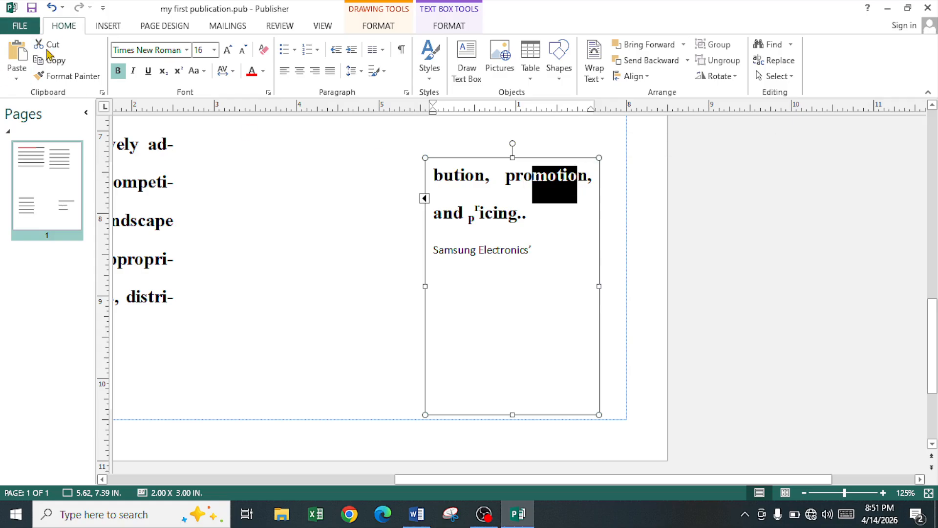
{"action": "left_click", "coordinate": [54, 76]}
{"action": "mouse_move", "coordinate": [541, 254]}
{"action": "left_mouse_down"}
{"action": "mouse_move", "coordinate": [454, 254]}
{"action": "mouse_move", "coordinate": [442, 263]}
{"action": "left_mouse_up"}
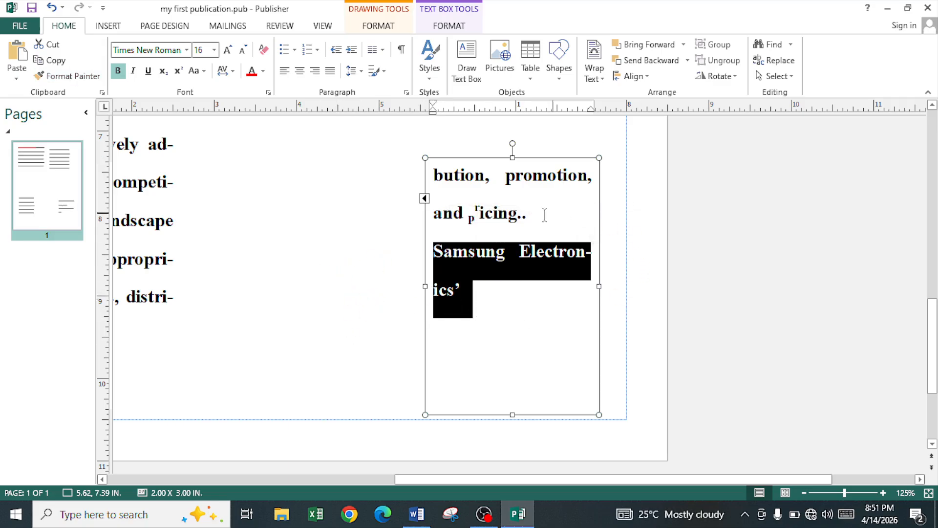
{"action": "left_click", "coordinate": [519, 218]}
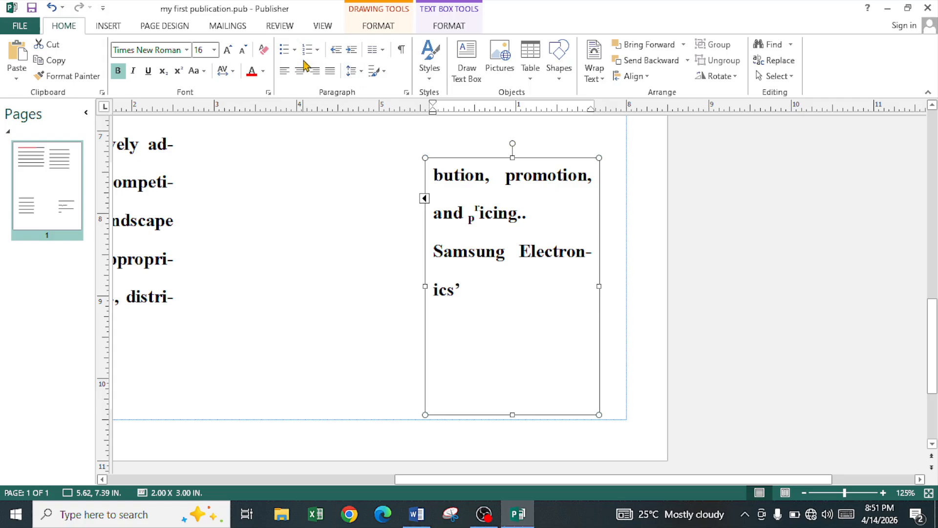
Try left, centre and right alignment on the paragraph in the third text box, ending with justified alignment.
{"action": "key", "text": "BackSpace"}
{"action": "left_click", "coordinate": [804, 493]}
{"action": "left_click", "coordinate": [804, 493]}
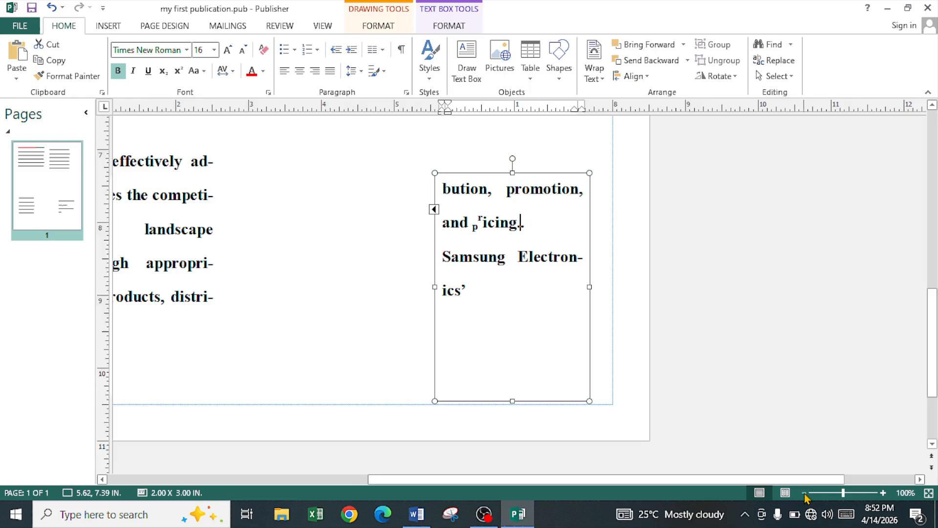
{"action": "left_click", "coordinate": [804, 493]}
{"action": "left_click", "coordinate": [804, 493]}
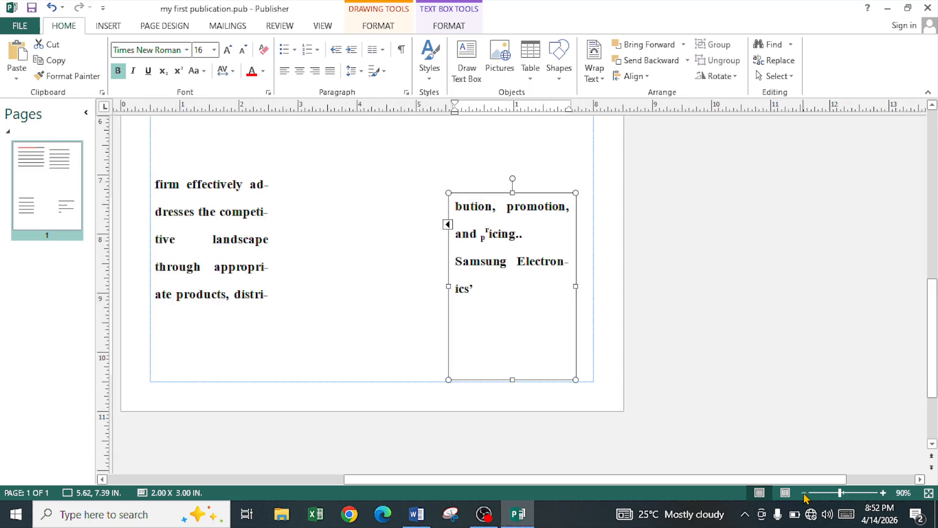
{"action": "left_click", "coordinate": [198, 211]}
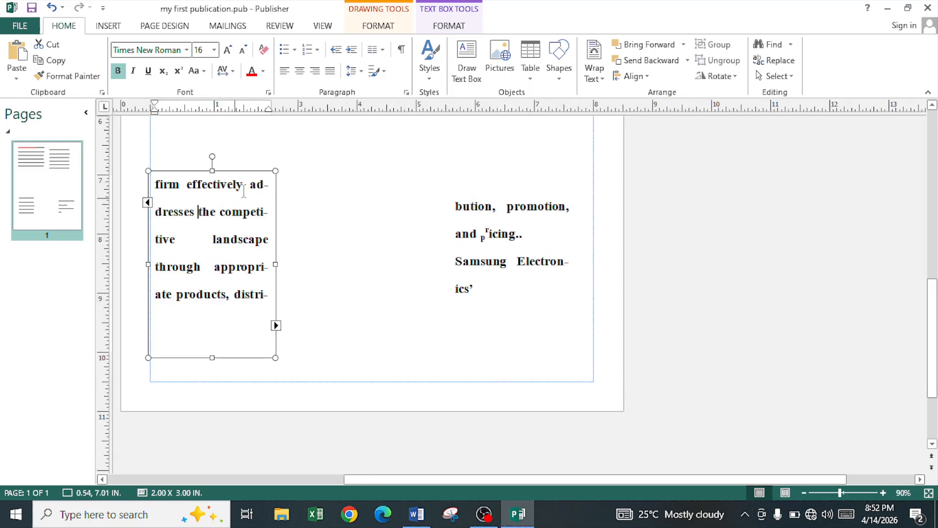
{"action": "left_click", "coordinate": [283, 72]}
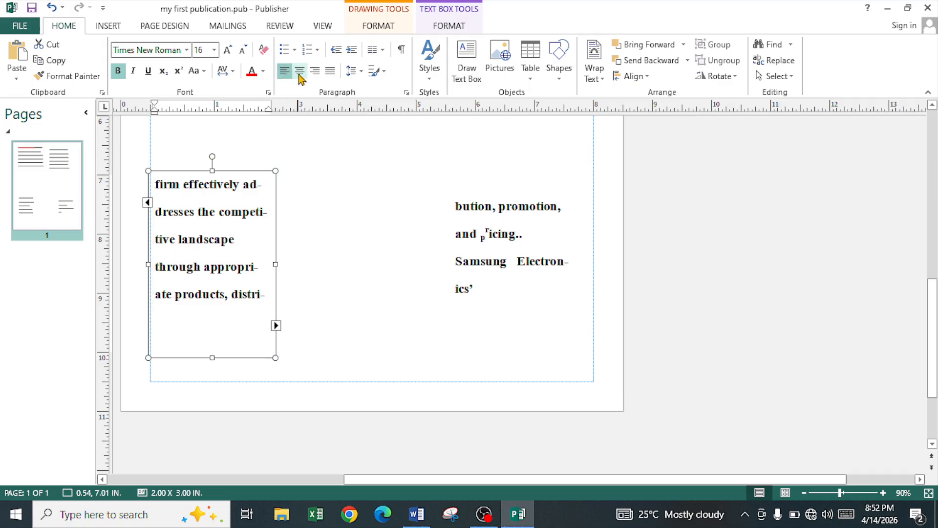
{"action": "left_click", "coordinate": [300, 72]}
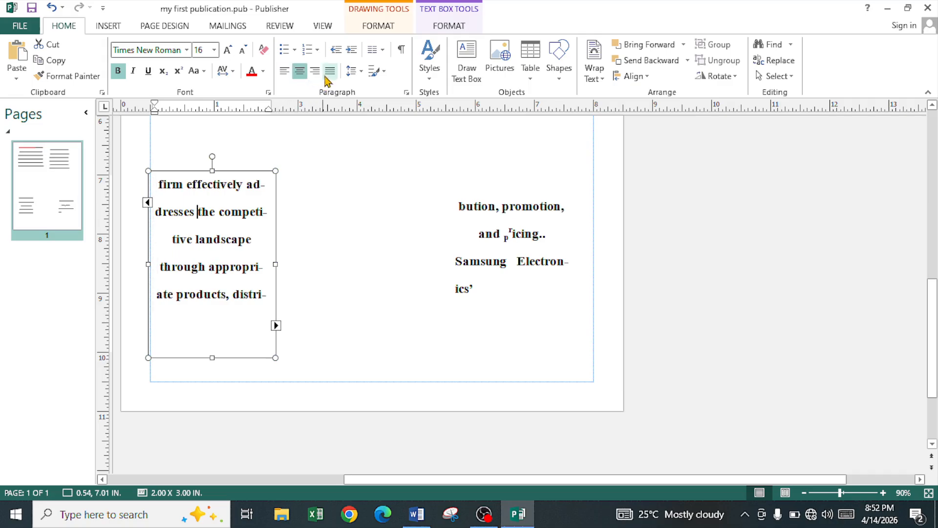
{"action": "left_click", "coordinate": [316, 72]}
{"action": "left_click", "coordinate": [331, 76]}
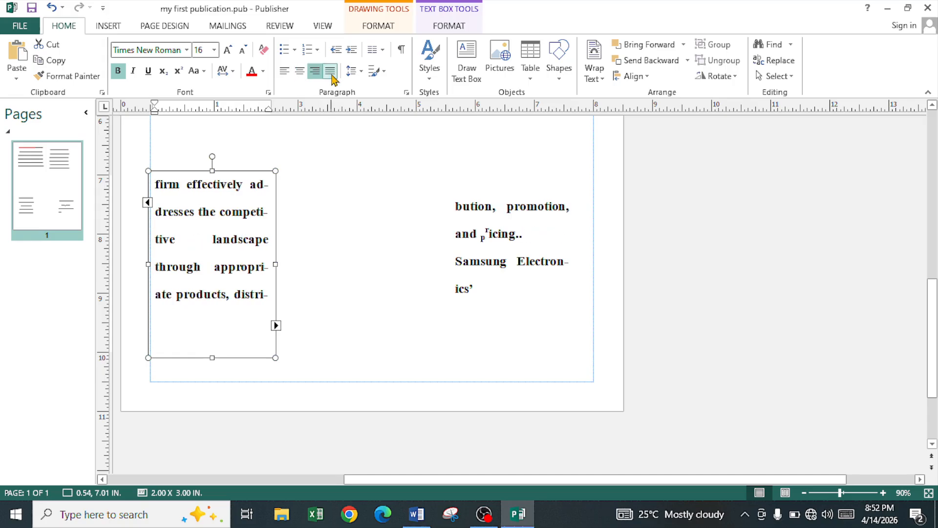
Apply a solid round bullet style to the linked paragraph from within the second text box.
{"action": "scroll", "coordinate": [413, 285], "scroll_direction": "up", "scroll_amount": 5}
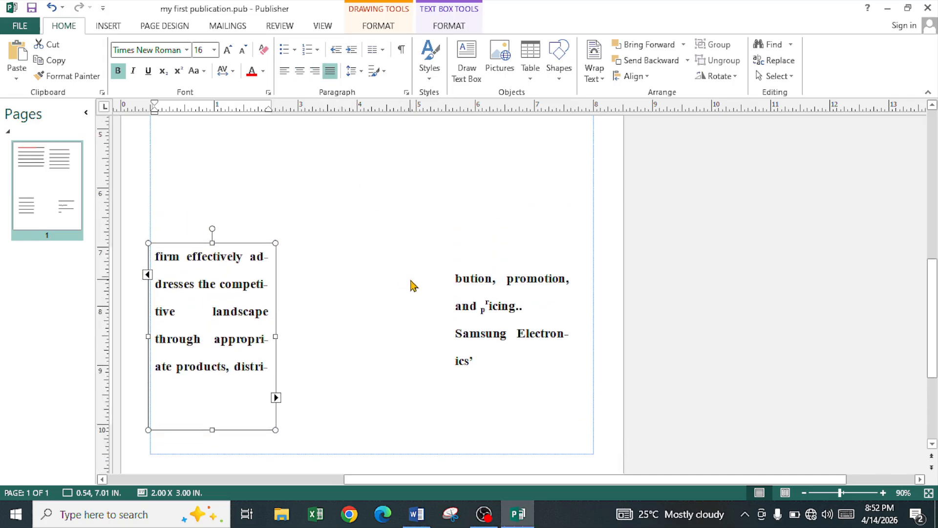
{"action": "scroll", "coordinate": [409, 292], "scroll_direction": "up", "scroll_amount": 6}
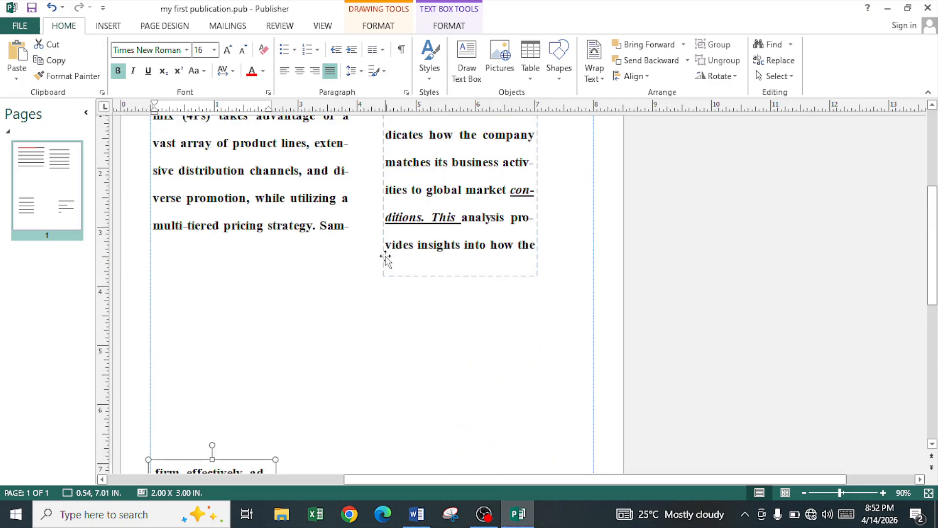
{"action": "scroll", "coordinate": [318, 284], "scroll_direction": "down", "scroll_amount": 1}
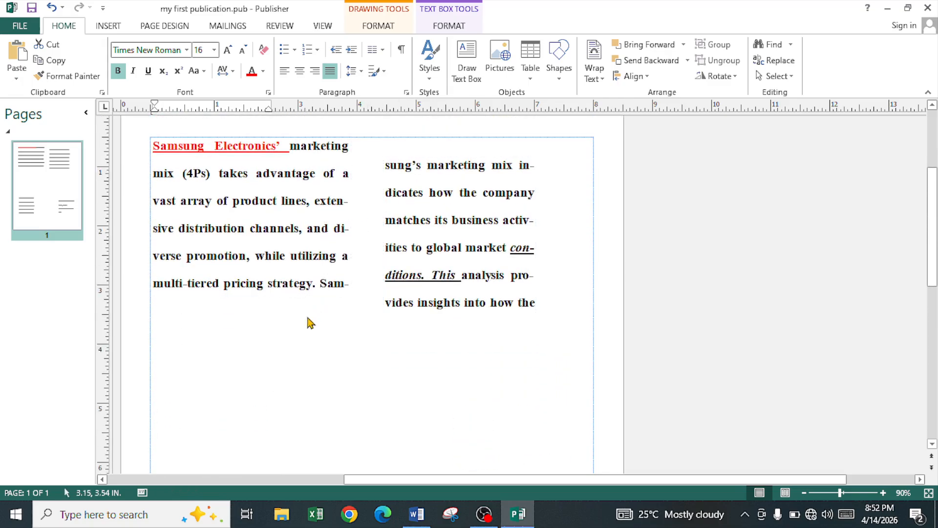
{"action": "left_click", "coordinate": [384, 275]}
{"action": "left_click", "coordinate": [418, 193]}
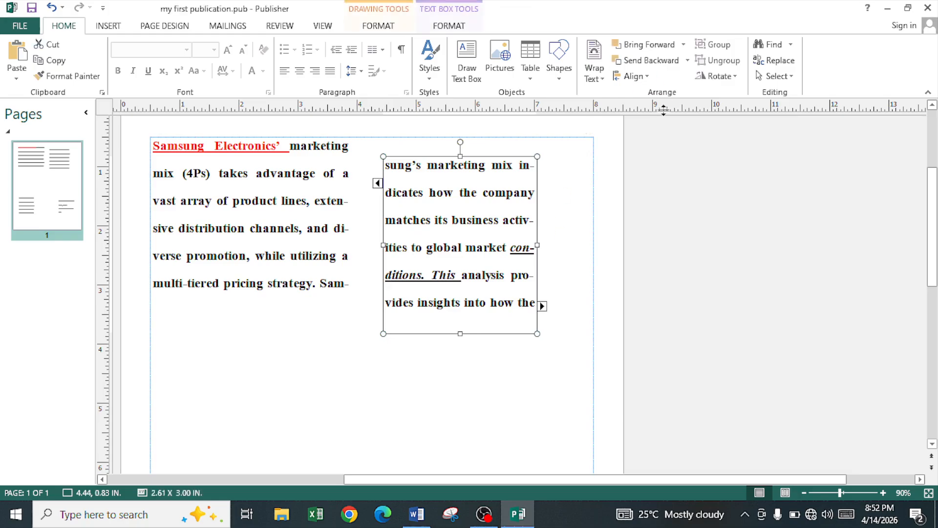
{"action": "left_click", "coordinate": [292, 52]}
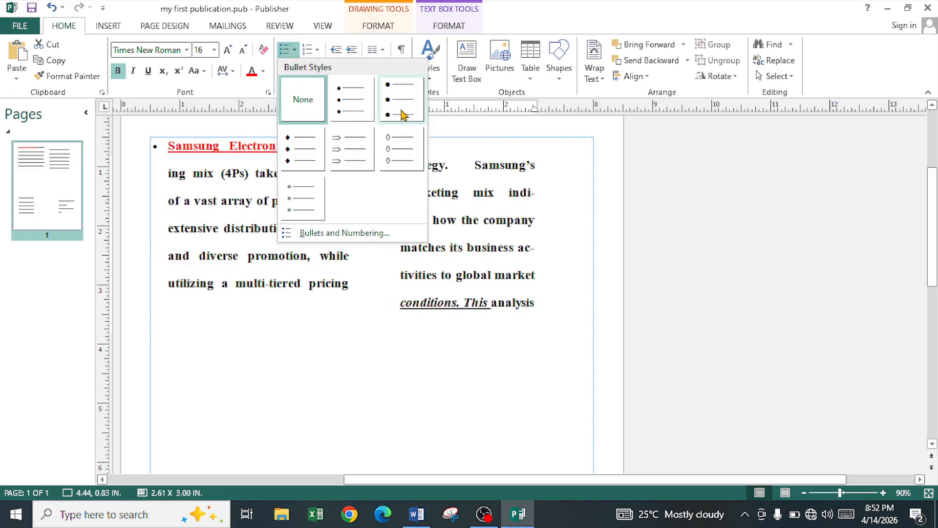
{"action": "left_click", "coordinate": [405, 116]}
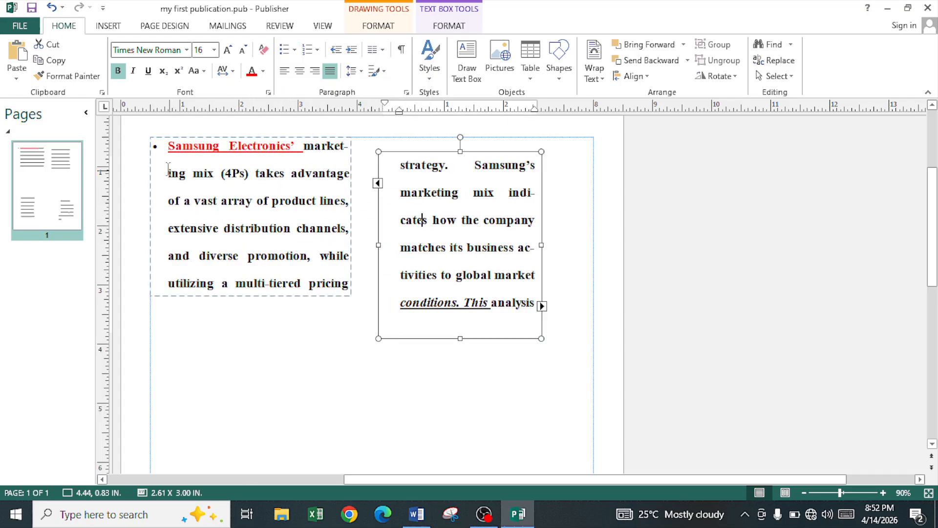
Join "Samsung Electronics'" in the last text box to the preceding paragraph and split it off again as its own bullet item.
{"action": "scroll", "coordinate": [170, 177], "scroll_direction": "down", "scroll_amount": 5}
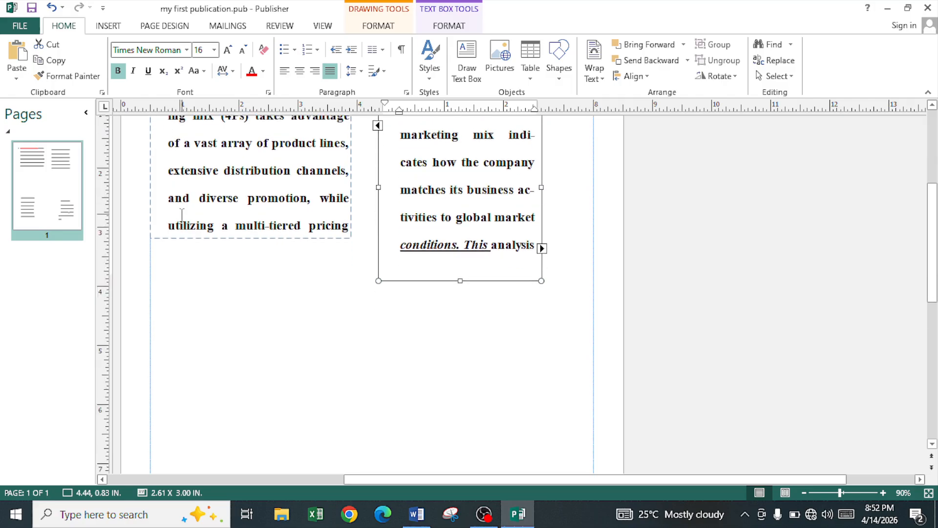
{"action": "scroll", "coordinate": [487, 331], "scroll_direction": "down", "scroll_amount": 2}
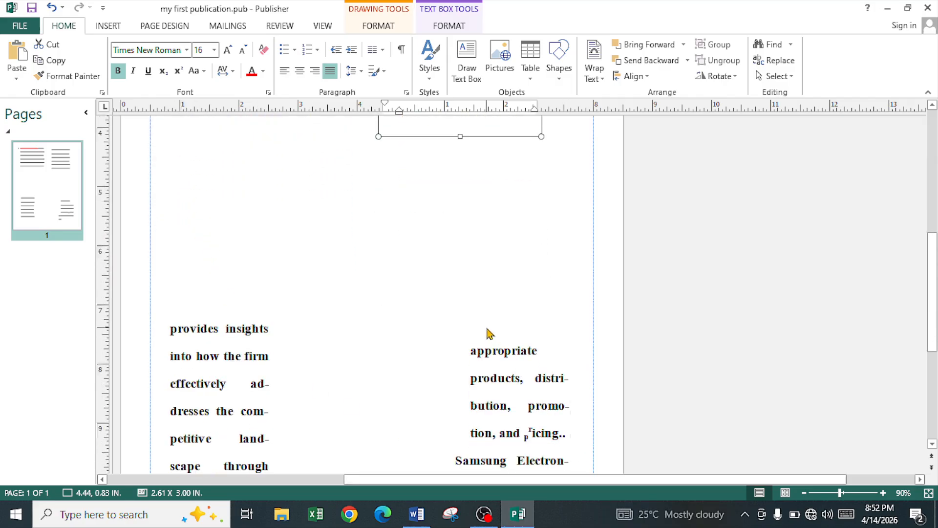
{"action": "left_click", "coordinate": [455, 405]}
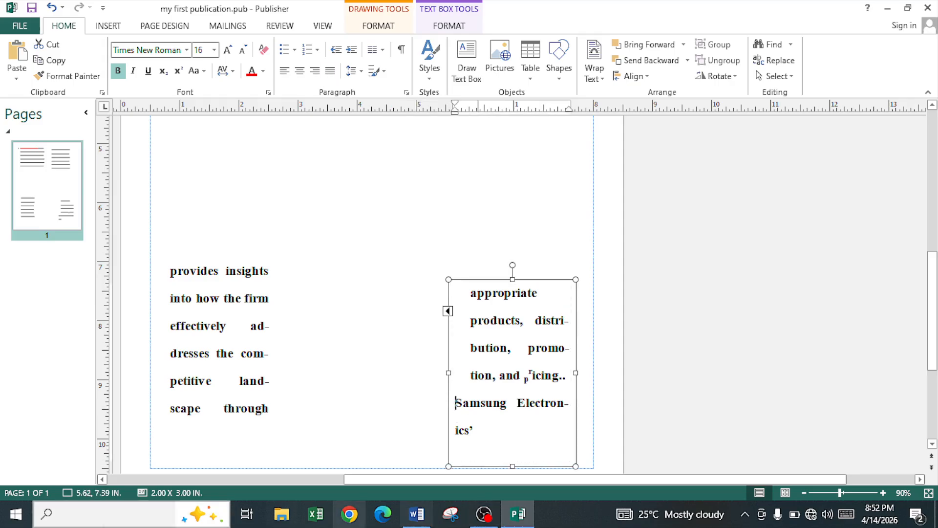
{"action": "key", "text": "BackSpace"}
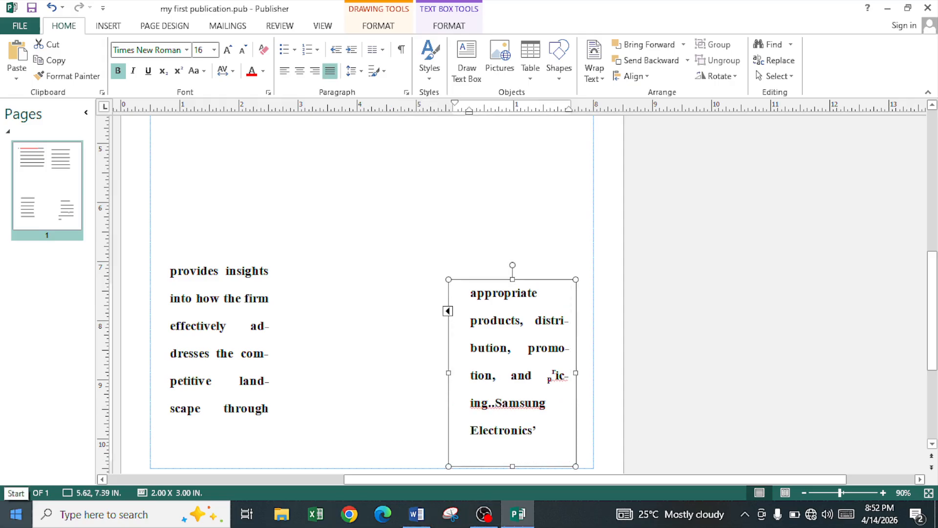
{"action": "key", "text": "ctrl+z"}
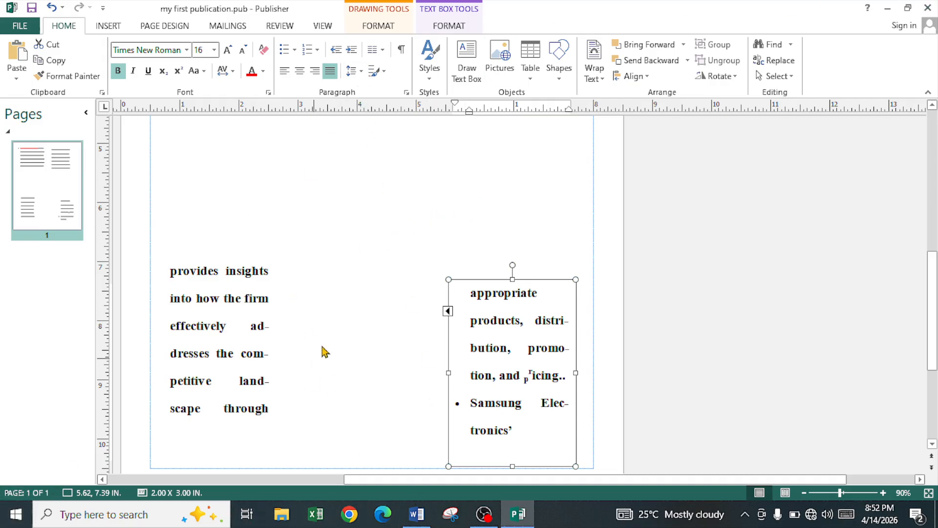
Look through the numbering styles without applying one, and increase the indent of the "Samsung Electronics'" bullet item.
{"action": "left_click", "coordinate": [304, 58]}
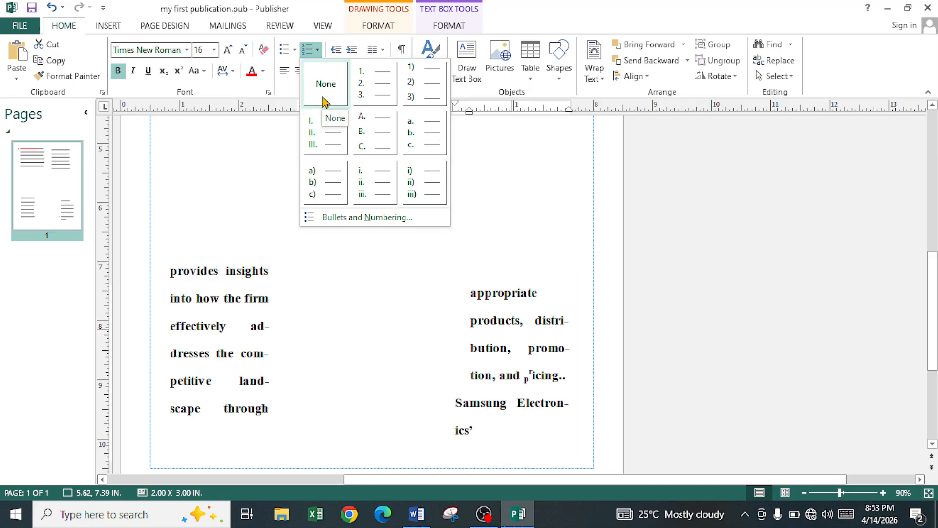
{"action": "left_click", "coordinate": [265, 170]}
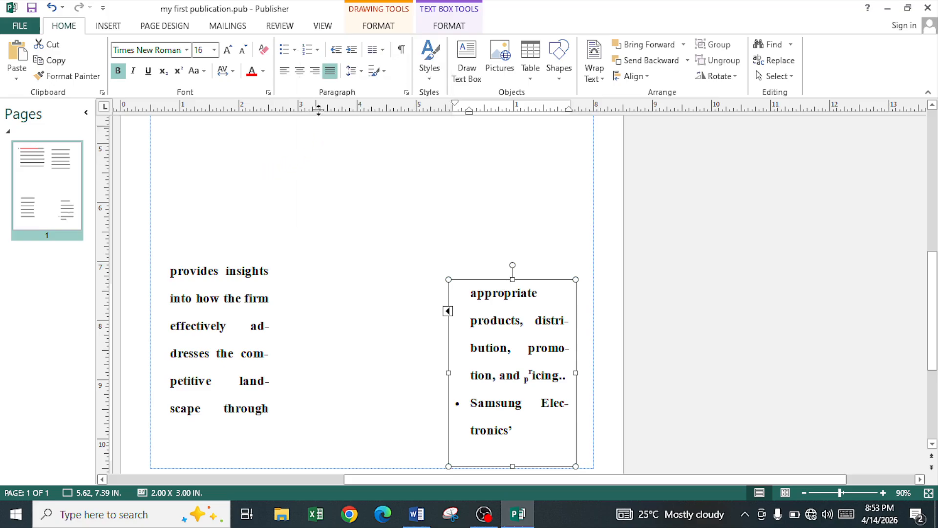
{"action": "left_click", "coordinate": [337, 51]}
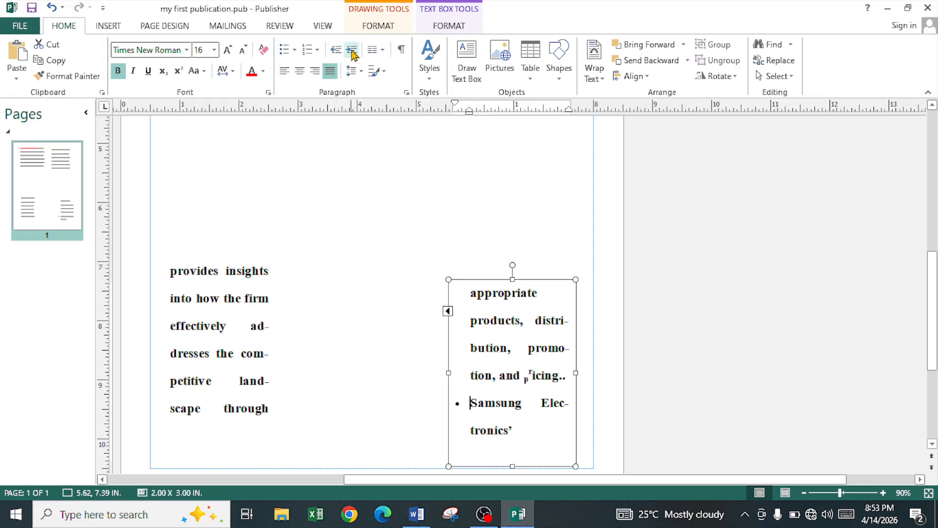
{"action": "left_click", "coordinate": [351, 50]}
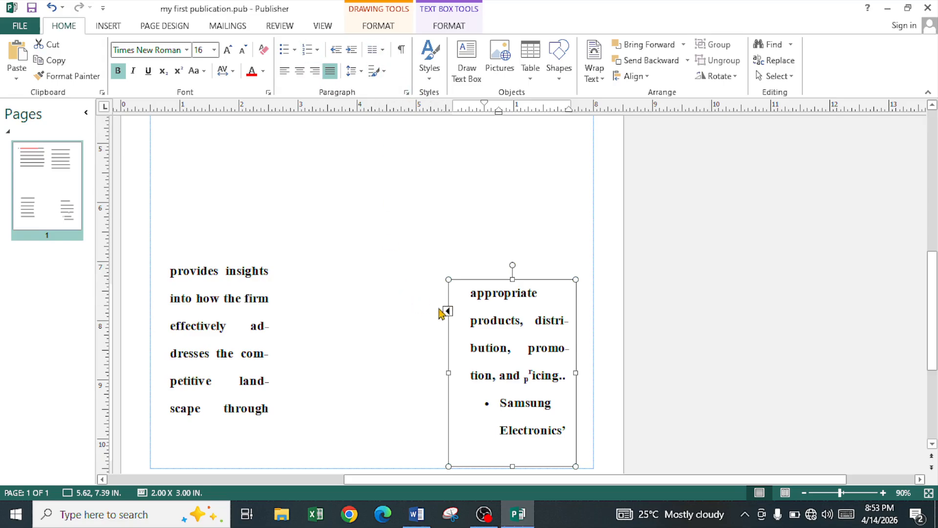
Split the second text box into two columns and widen it to about 3.06 in.
{"action": "scroll", "coordinate": [283, 303], "scroll_direction": "up", "scroll_amount": 1}
{"action": "scroll", "coordinate": [293, 288], "scroll_direction": "up", "scroll_amount": 10}
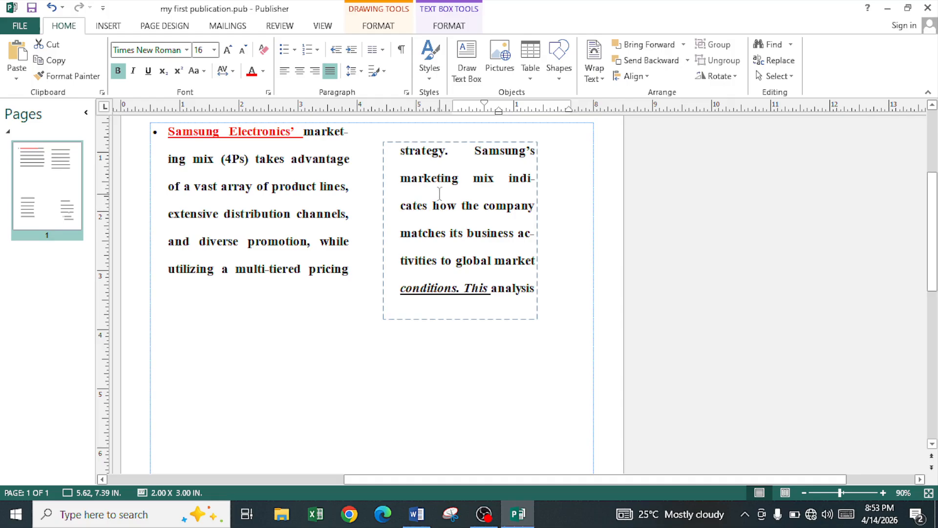
{"action": "left_click", "coordinate": [442, 193]}
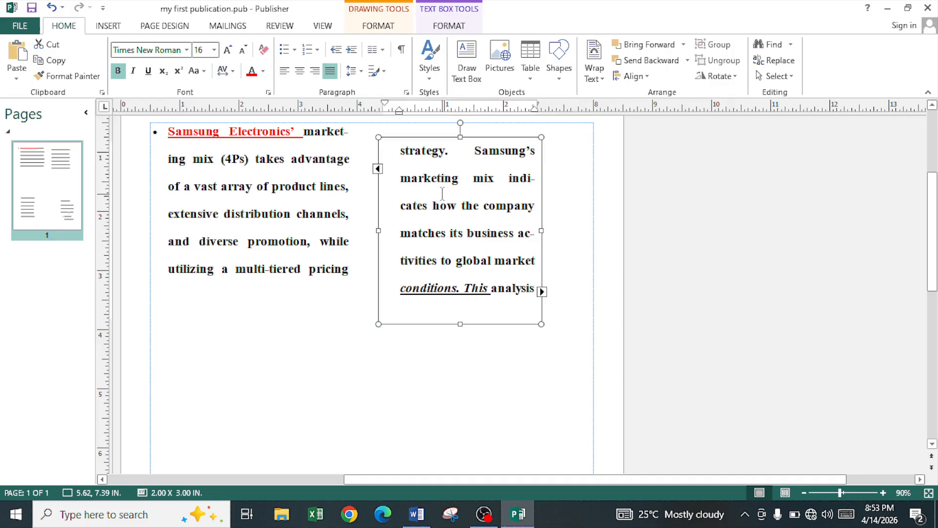
{"action": "left_click", "coordinate": [383, 51]}
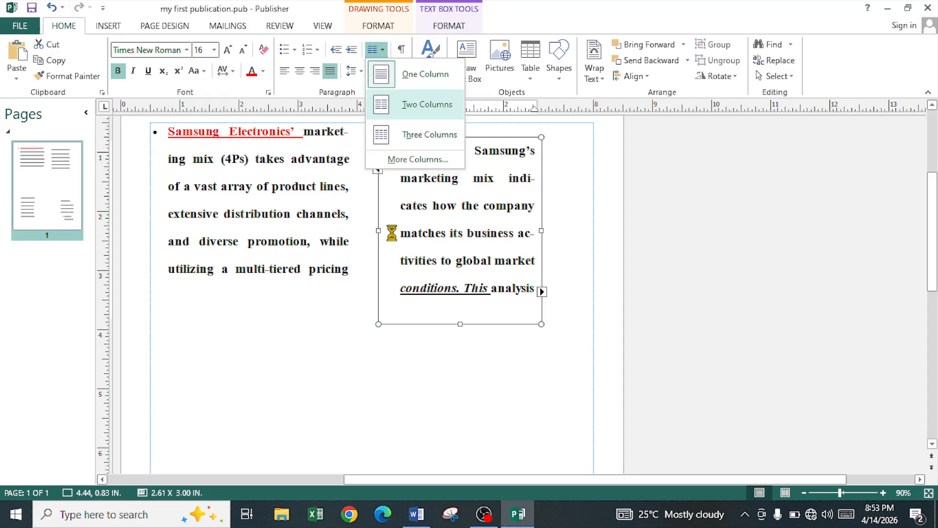
{"action": "left_click", "coordinate": [414, 112]}
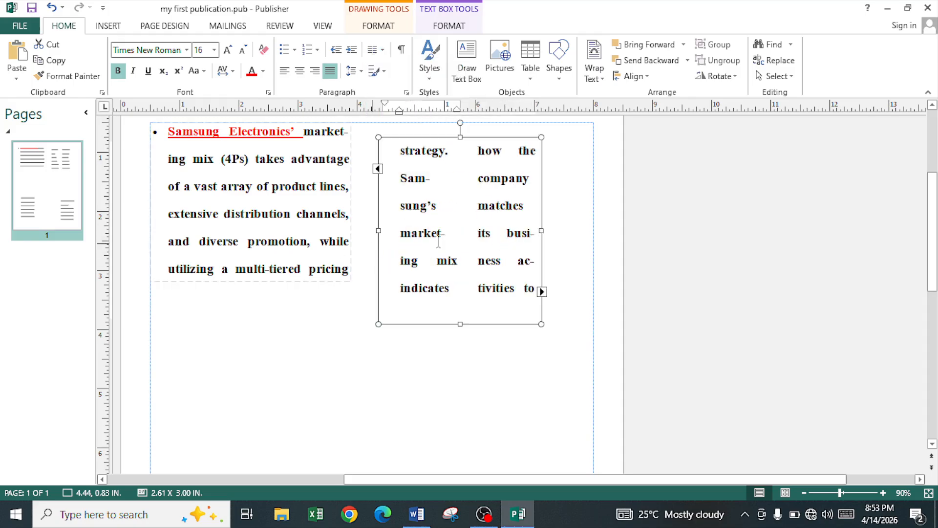
{"action": "left_click_drag", "start_coordinate": [541, 230], "coordinate": [566, 232]}
{"action": "left_click", "coordinate": [444, 205]}
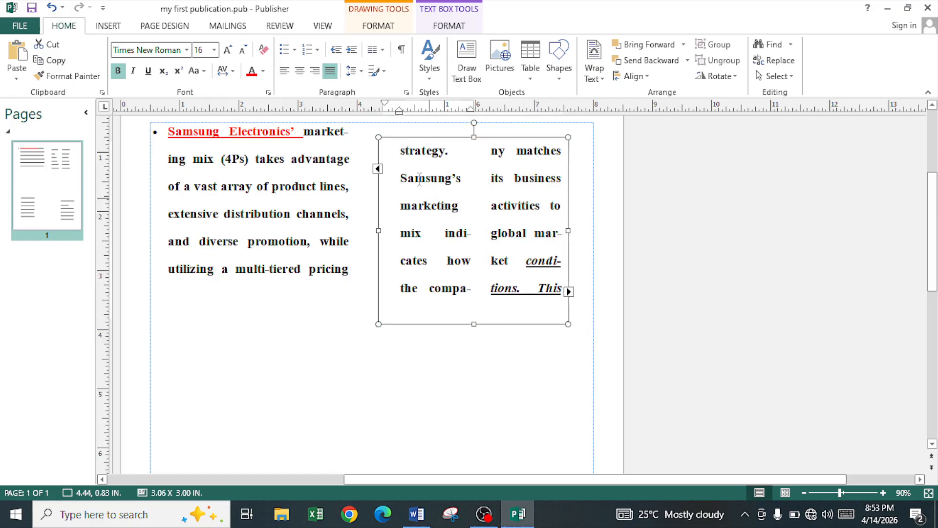
Set the number of columns in the second text box to 4 through the detailed column settings.
{"action": "left_click", "coordinate": [378, 50]}
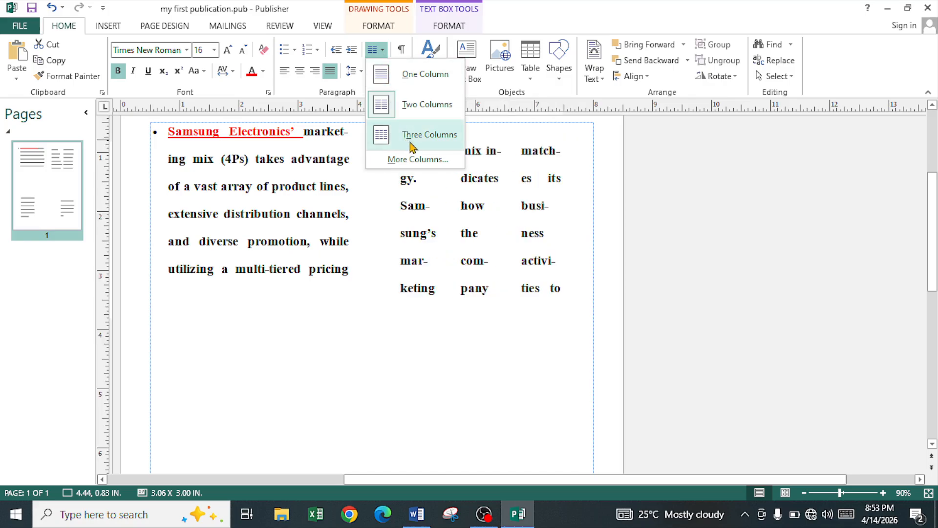
{"action": "left_click", "coordinate": [417, 159]}
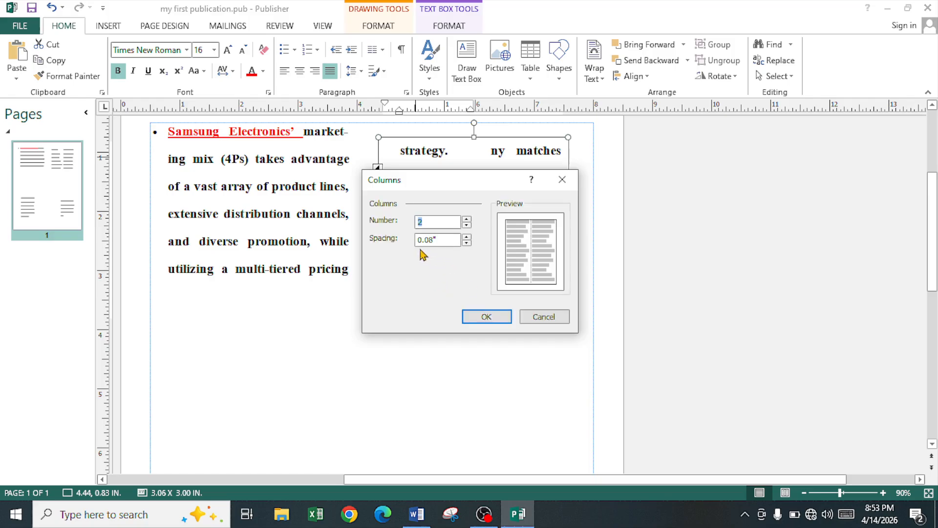
{"action": "left_click", "coordinate": [466, 220]}
{"action": "left_click", "coordinate": [466, 220]}
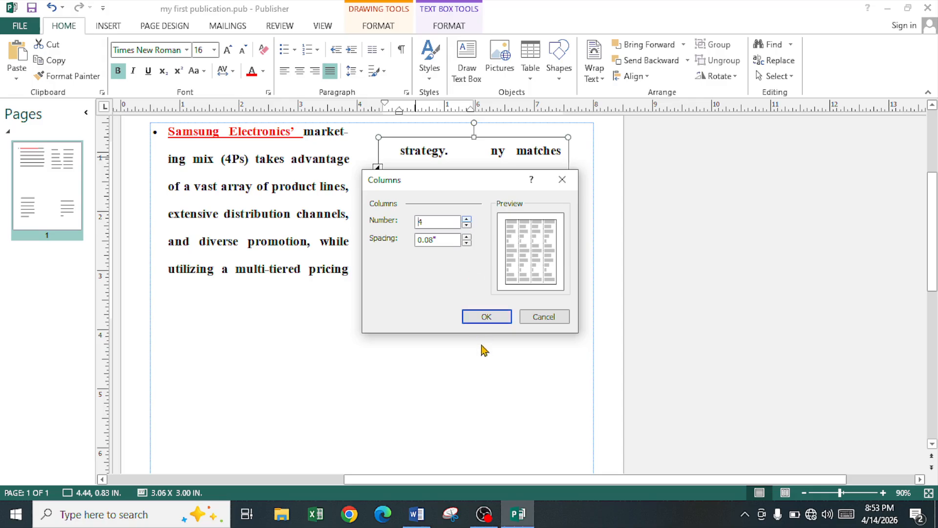
{"action": "left_click", "coordinate": [483, 318]}
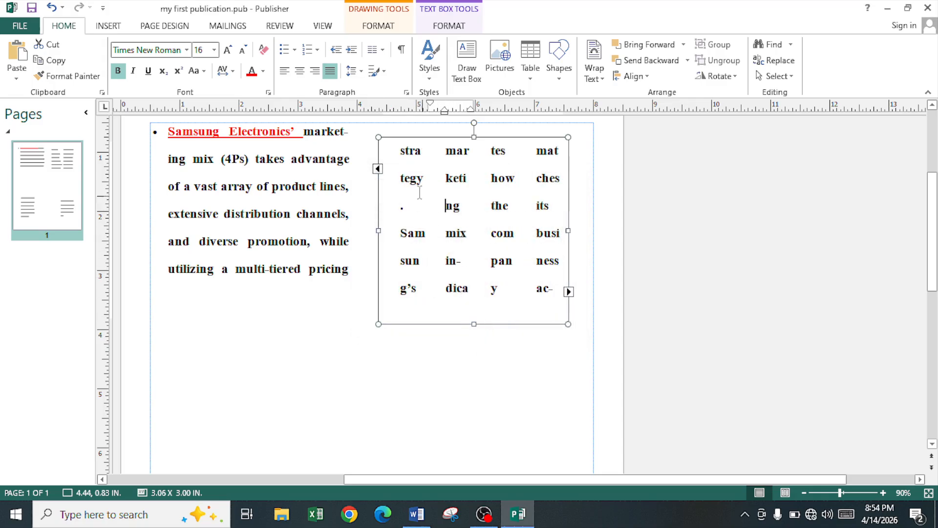